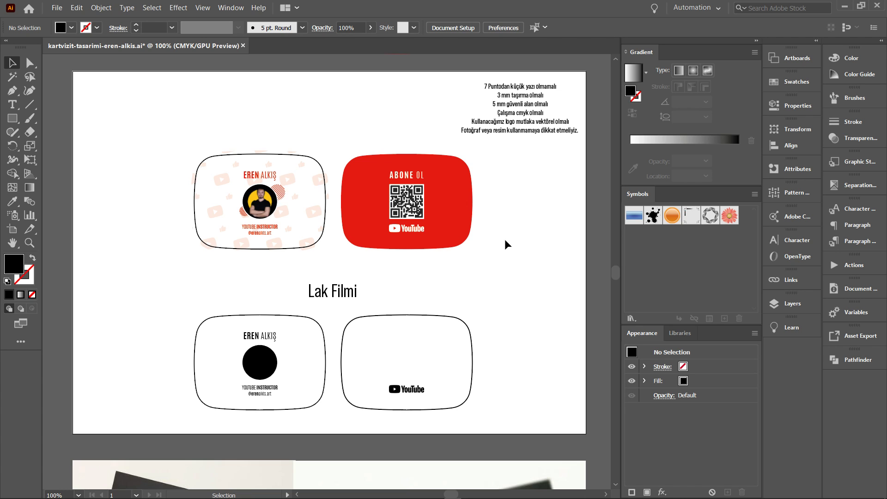
key(z)
alt+click(380, 283)
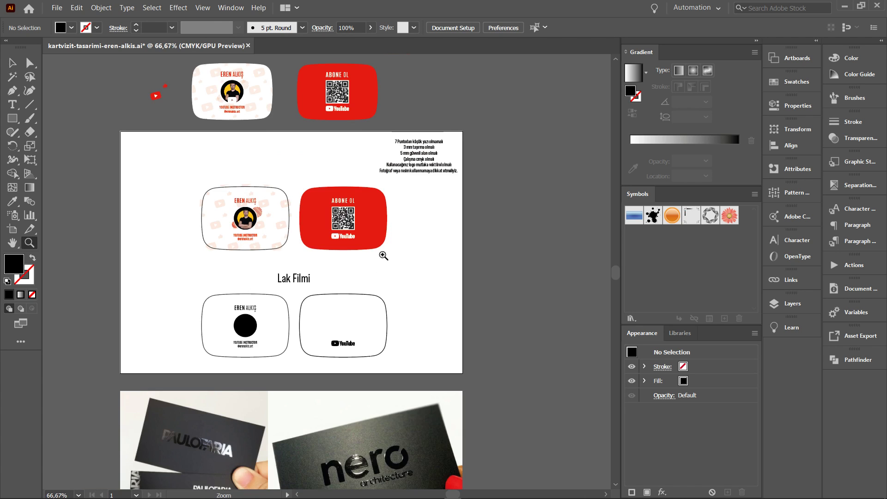
key(v)
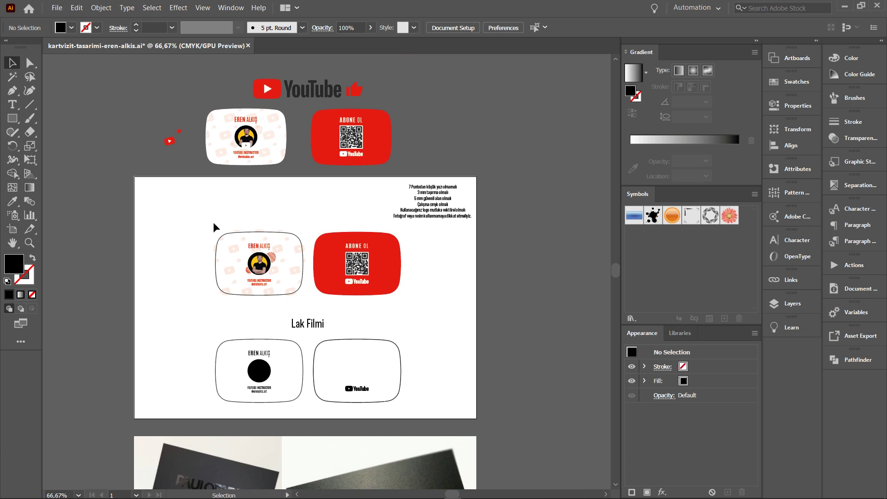
key(ctrl+shift+s)
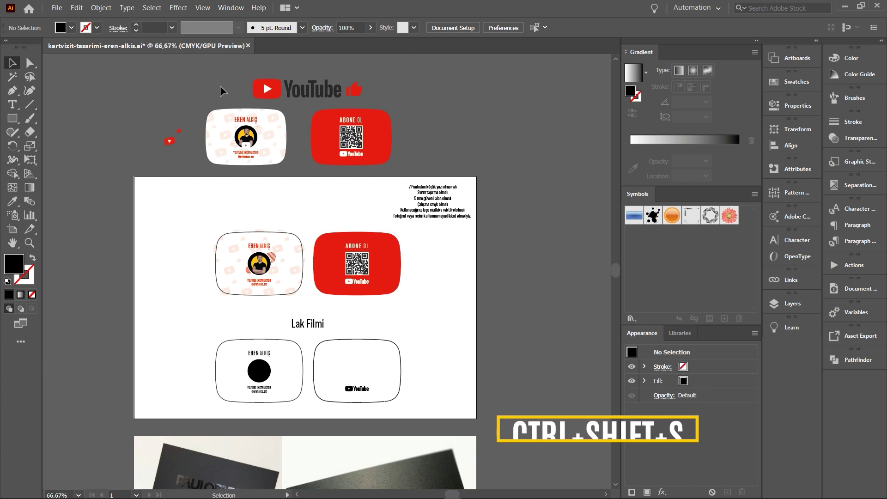
click(185, 401)
click(179, 415)
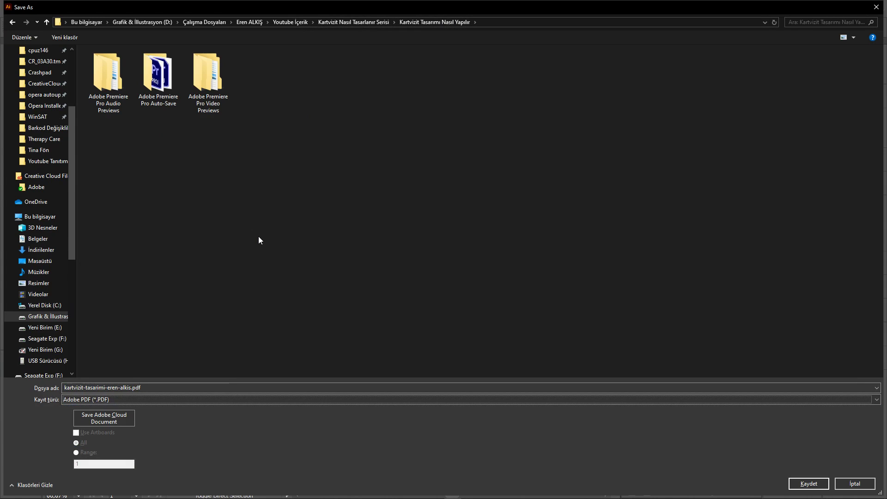
click(804, 485)
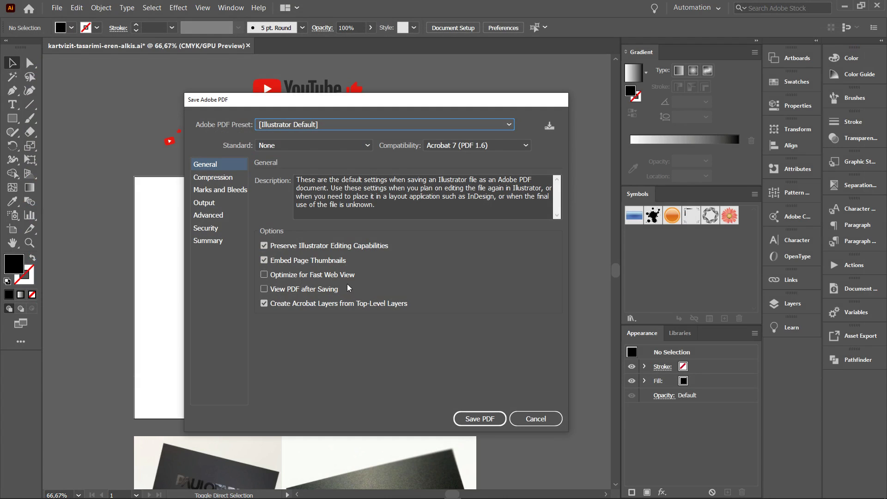
click(480, 419)
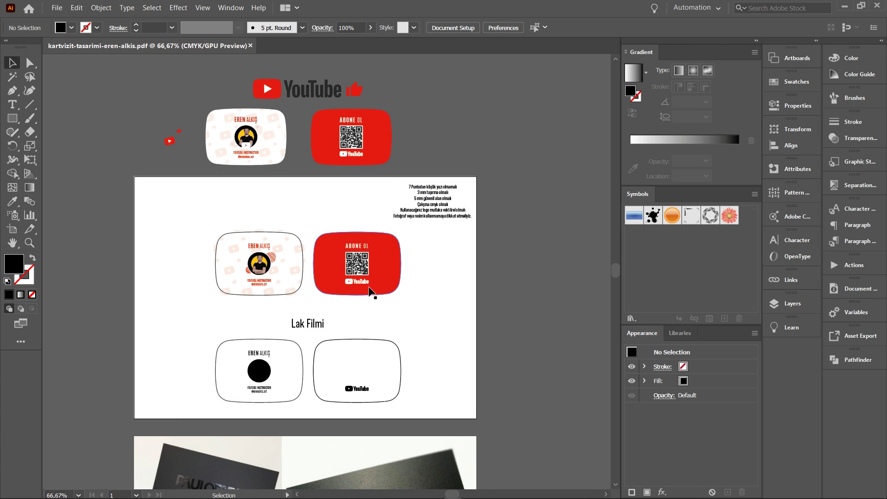
Step: Delete the YouTube logo and cards sitting above the artboard
key(z)
alt+click(407, 305)
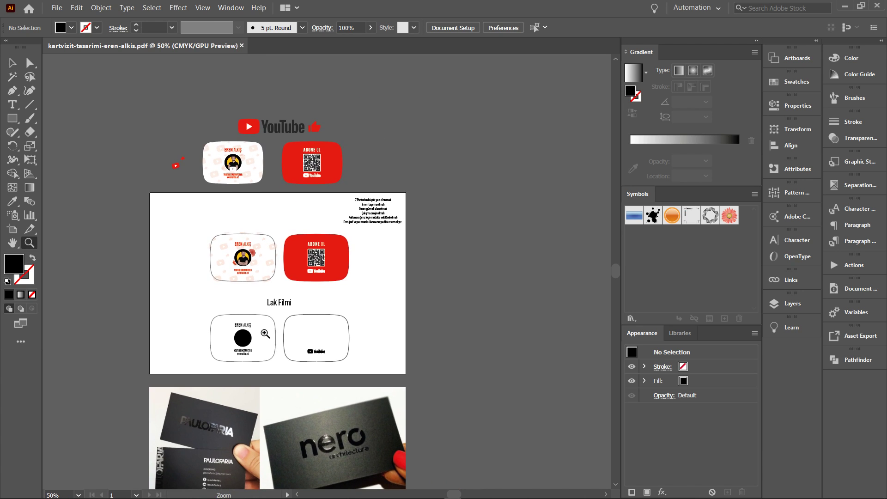
key(v)
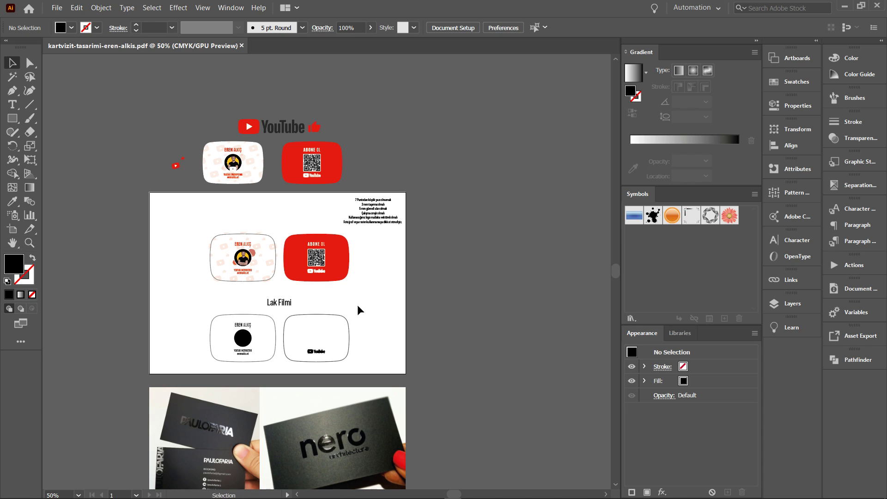
drag(342, 174, 342, 176)
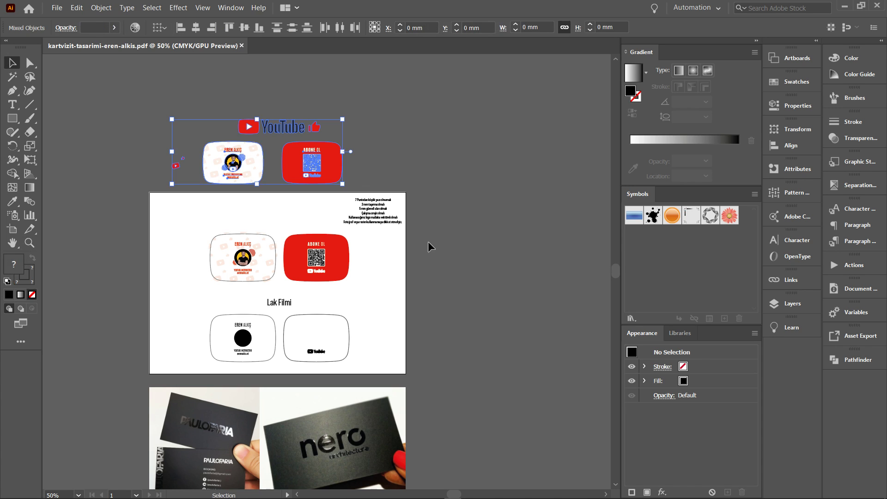
key(Delete)
Step: Delete the three sample photos below the artboard
scroll(468, 343, down, 1)
scroll(469, 353, down, 4)
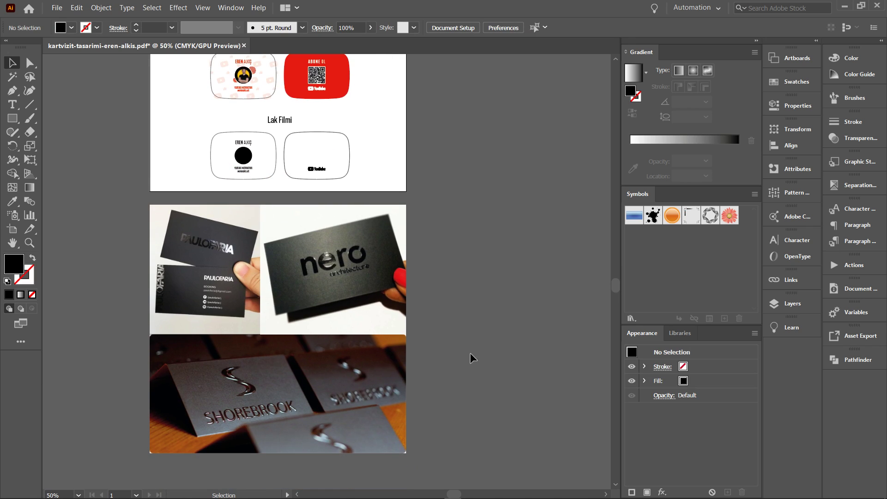
drag(471, 356, 329, 332)
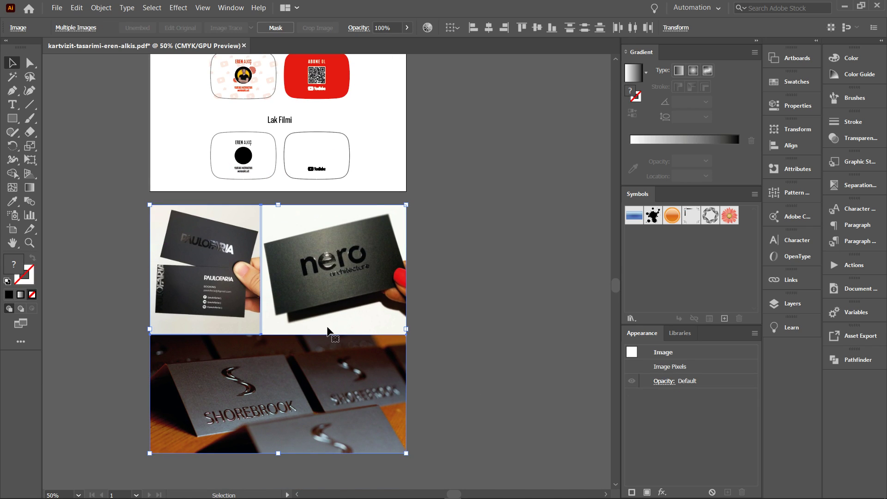
key(Delete)
Step: Delete the checklist notes text block at the top right
scroll(438, 283, up, 1)
scroll(430, 239, up, 3)
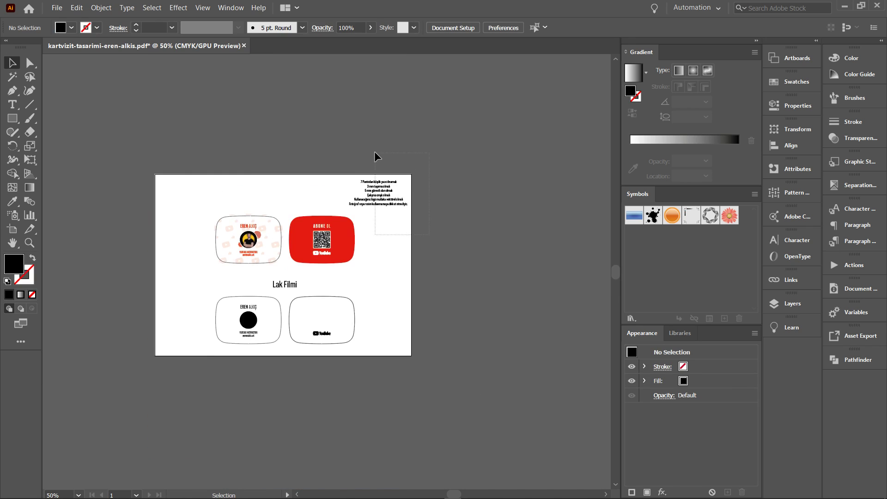
drag(375, 152, 415, 192)
click(451, 252)
key(z)
click(403, 238)
click(409, 130)
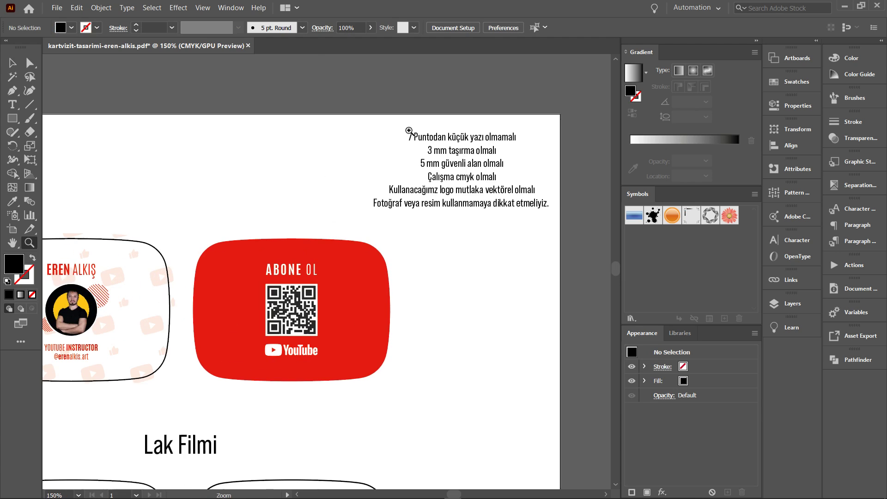
key(v)
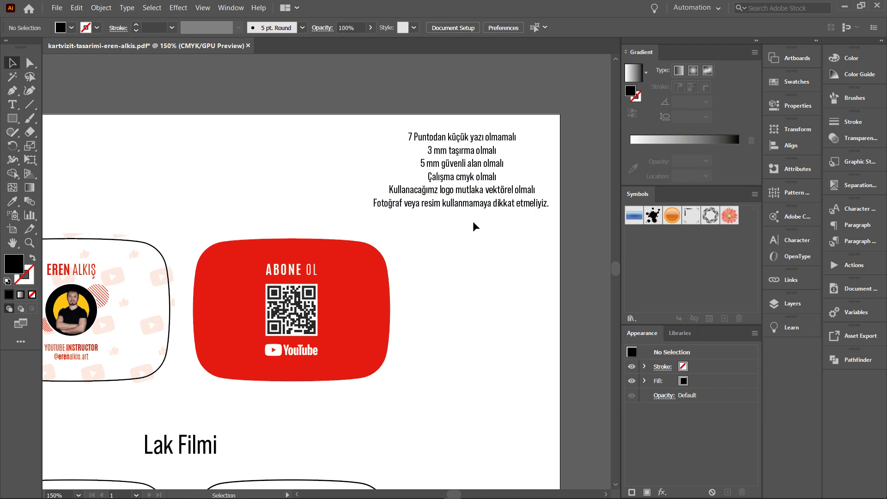
drag(473, 217, 410, 99)
key(Delete)
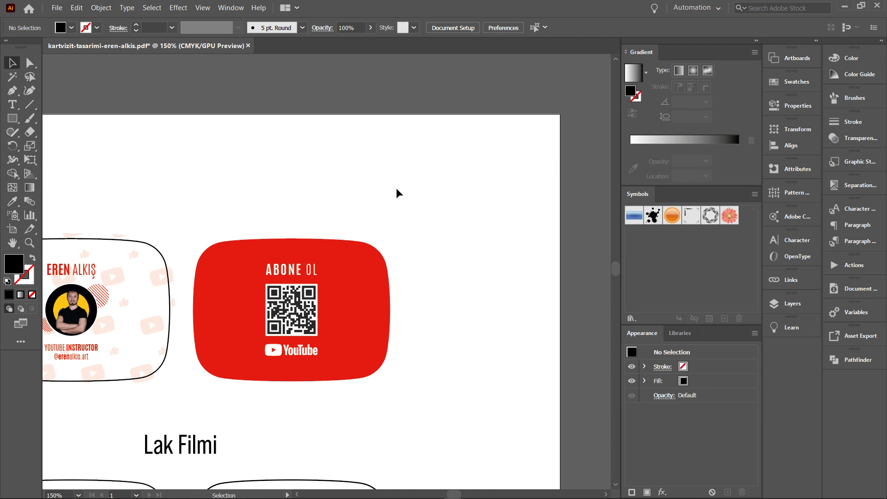
key(z)
alt+click(291, 353)
click(339, 268)
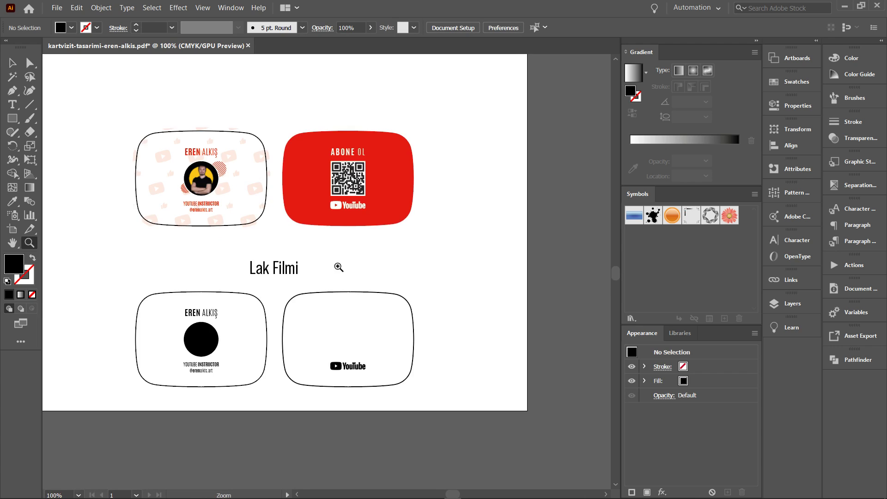
drag(400, 238, 427, 265)
key(v)
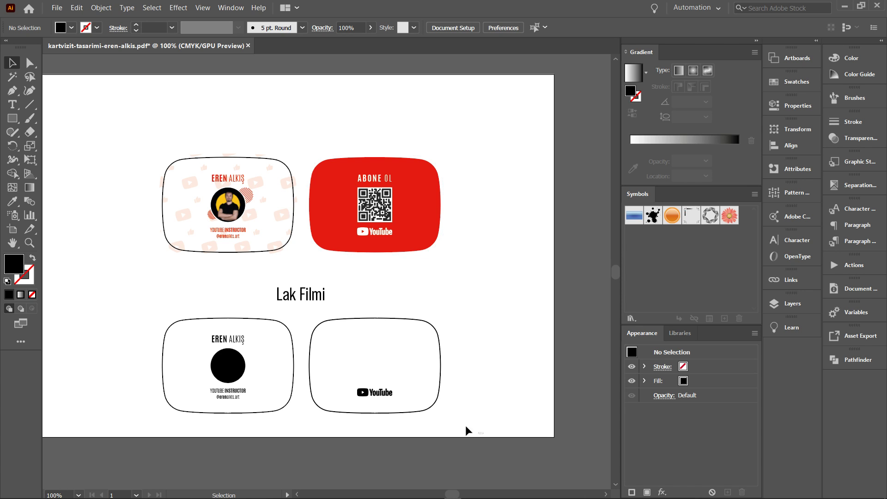
drag(484, 433, 110, 120)
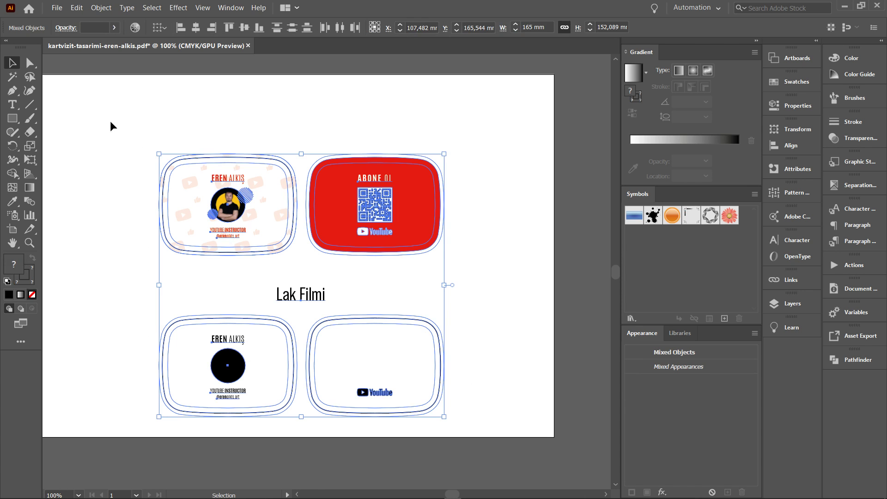
key(ctrl)
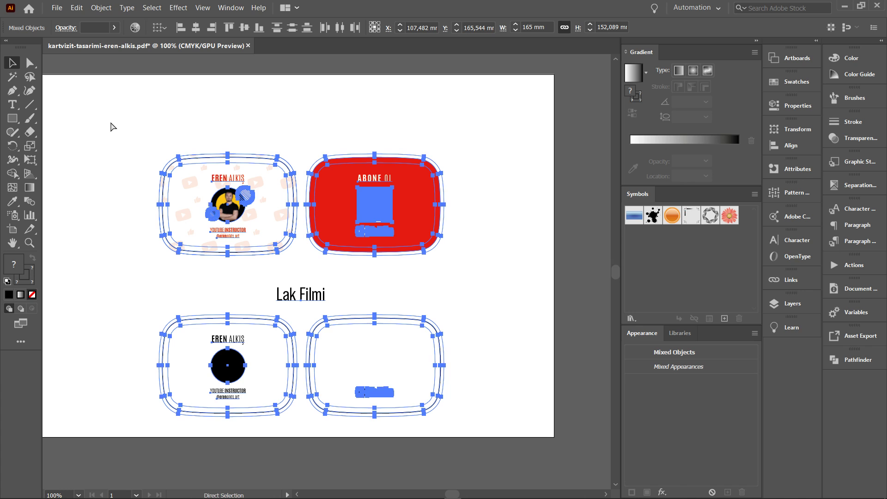
key(ctrl+shift+o)
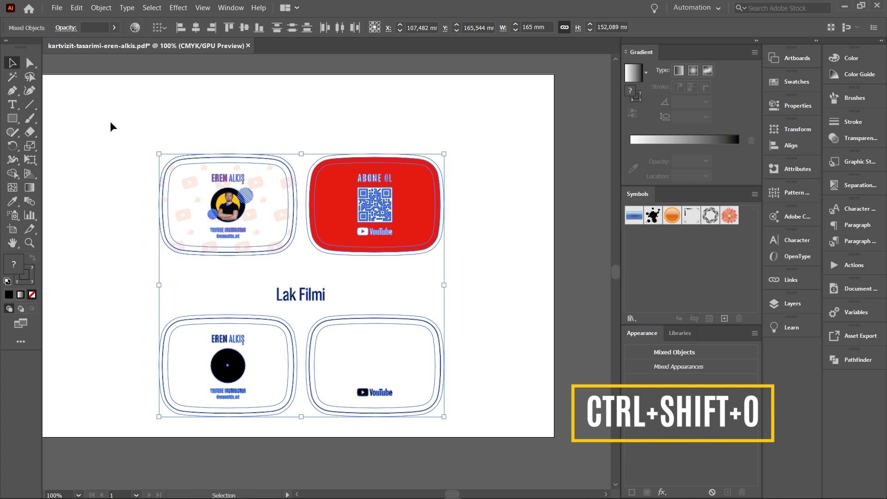
click(303, 254)
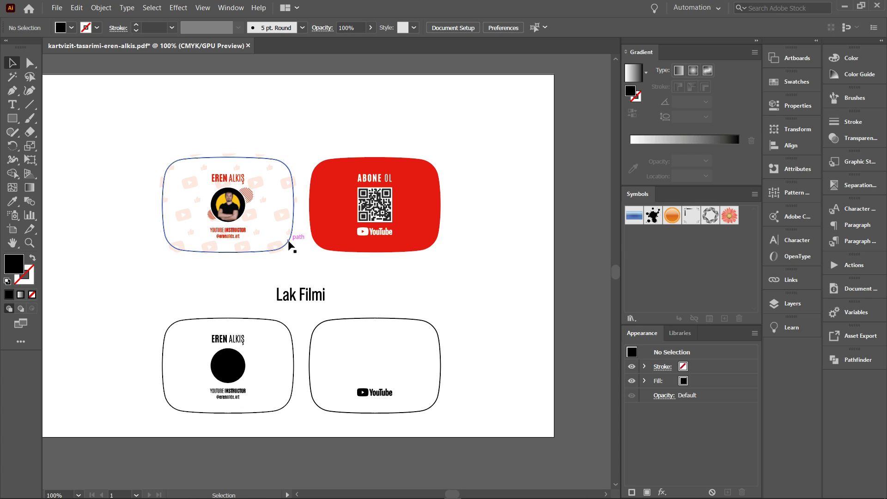
key(ctrl+a)
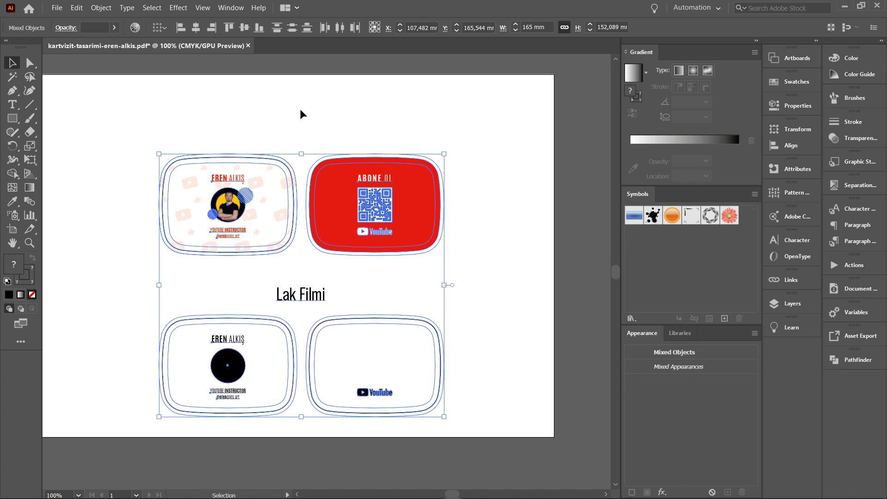
click(149, 87)
drag(102, 87, 505, 458)
key(a)
key(ctrl)
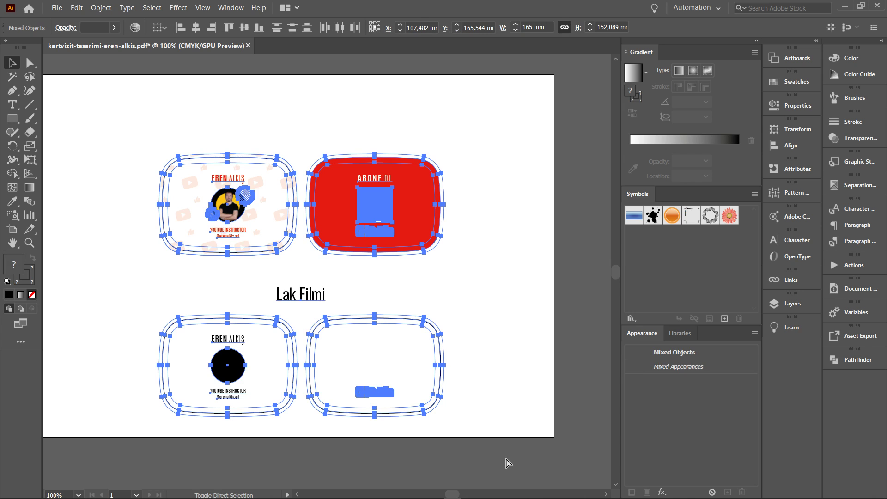
key(ctrl+shift+o)
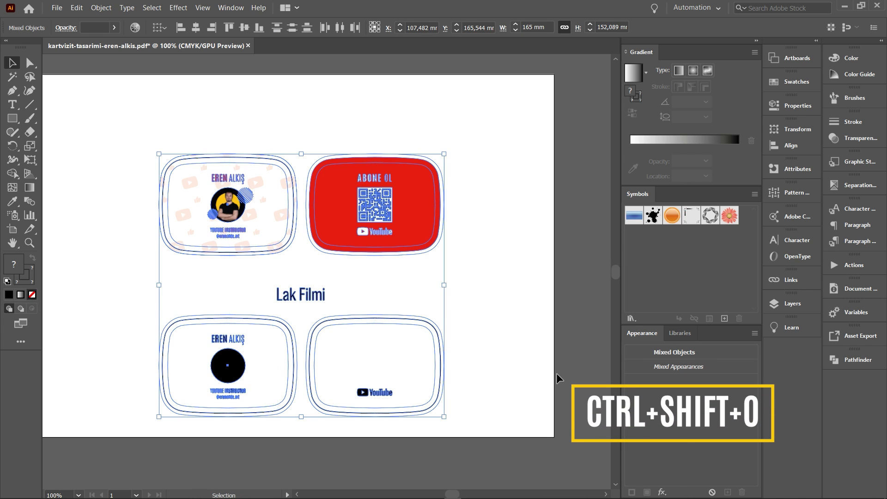
click(274, 119)
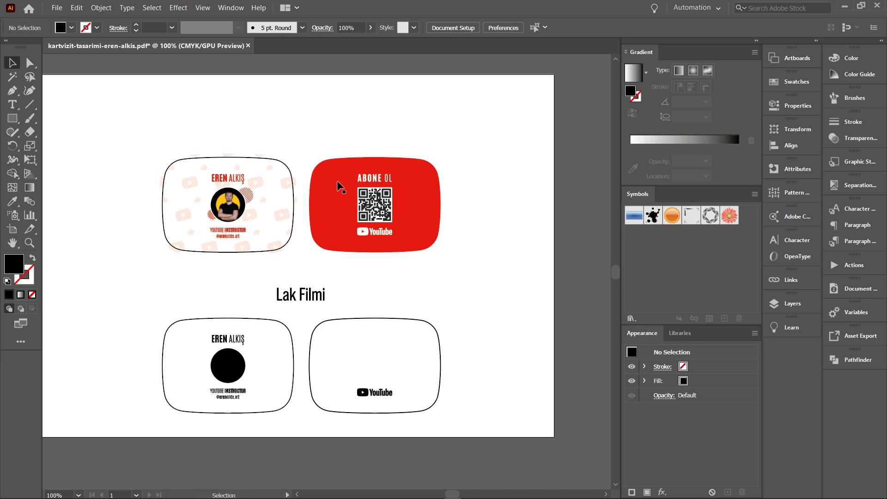
click(349, 313)
click(346, 275)
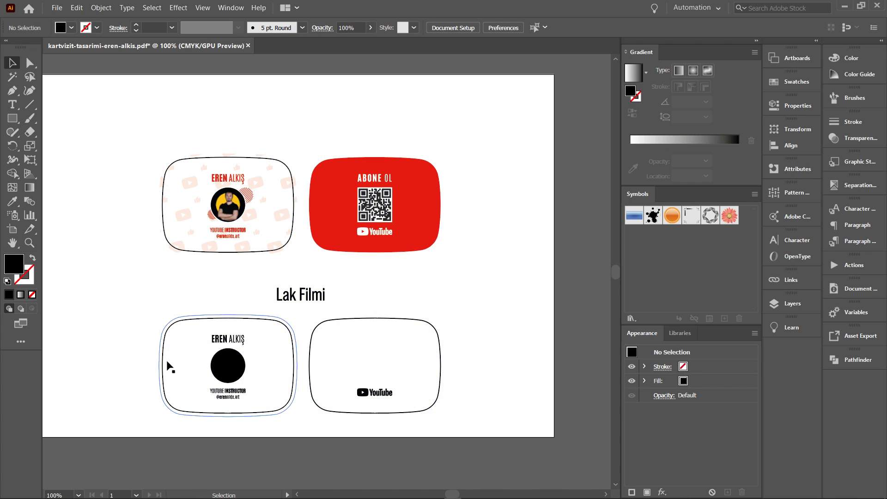
click(224, 400)
click(448, 284)
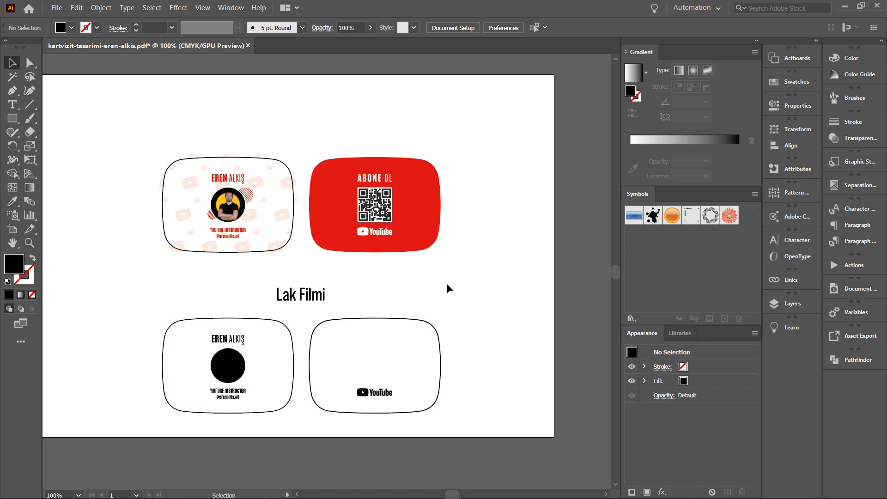
key(ctrl+y)
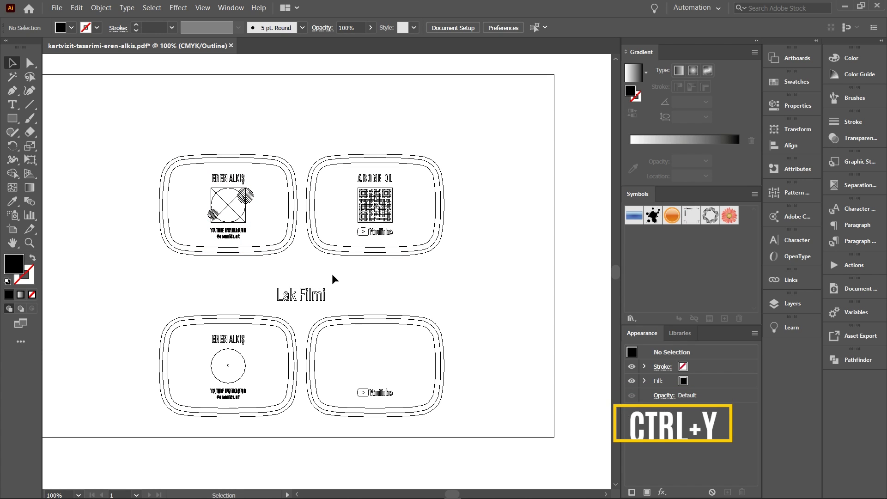
key(ctrl+y)
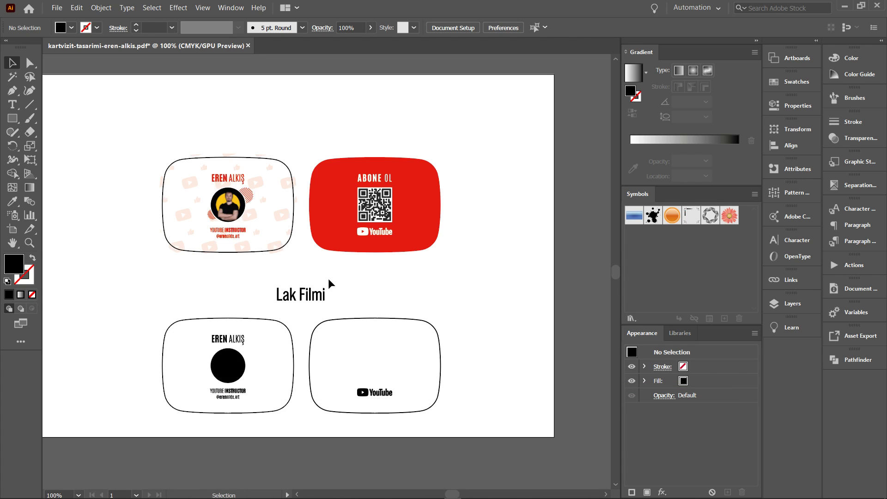
scroll(340, 307, up, 1)
scroll(379, 263, down, 1)
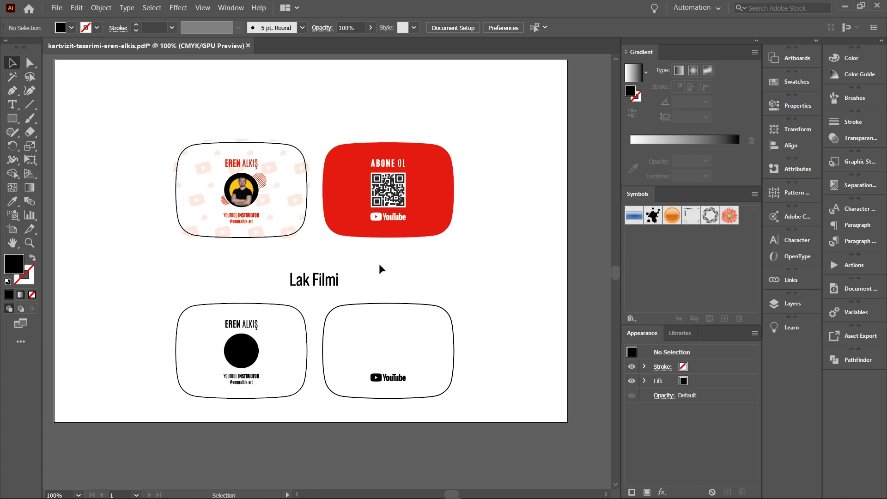
Step: Embed the linked youtube-profil.tif photo from the Links panel, accepting both confirmation dialogs
click(231, 8)
click(339, 305)
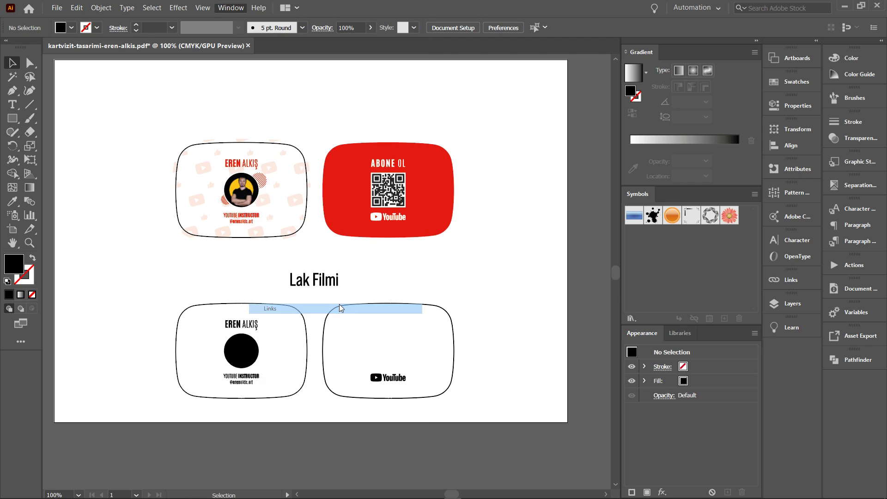
click(665, 296)
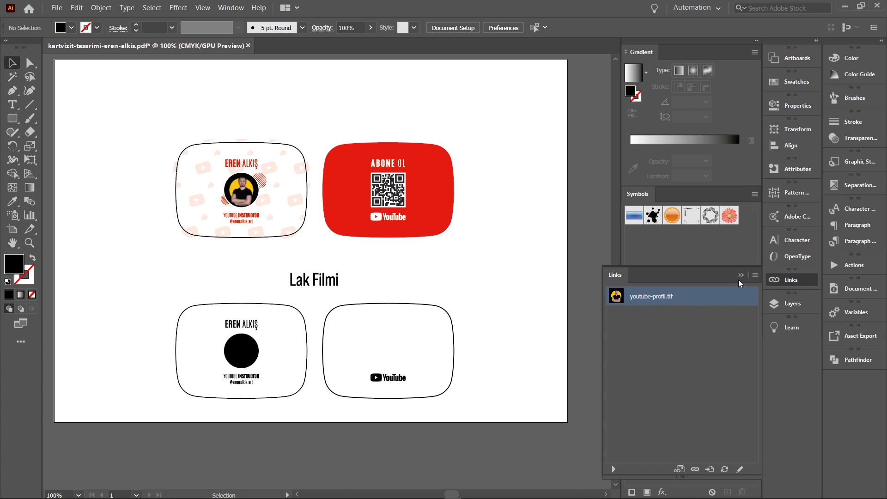
click(756, 275)
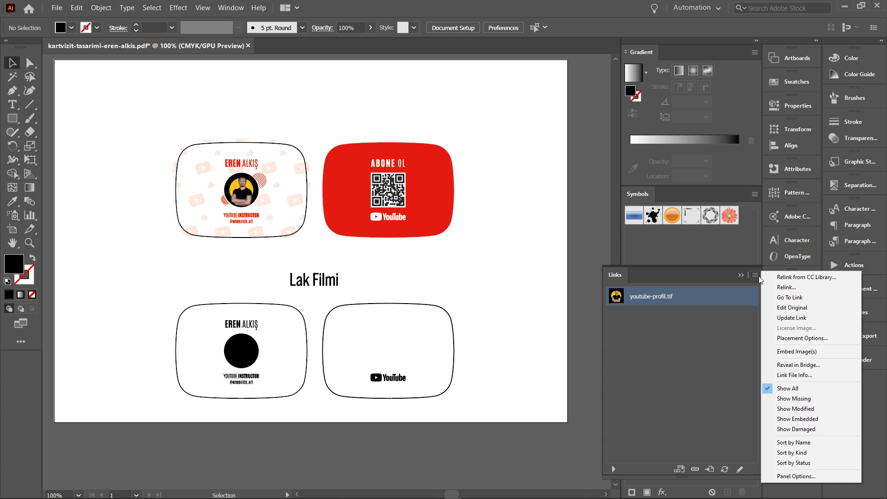
click(811, 353)
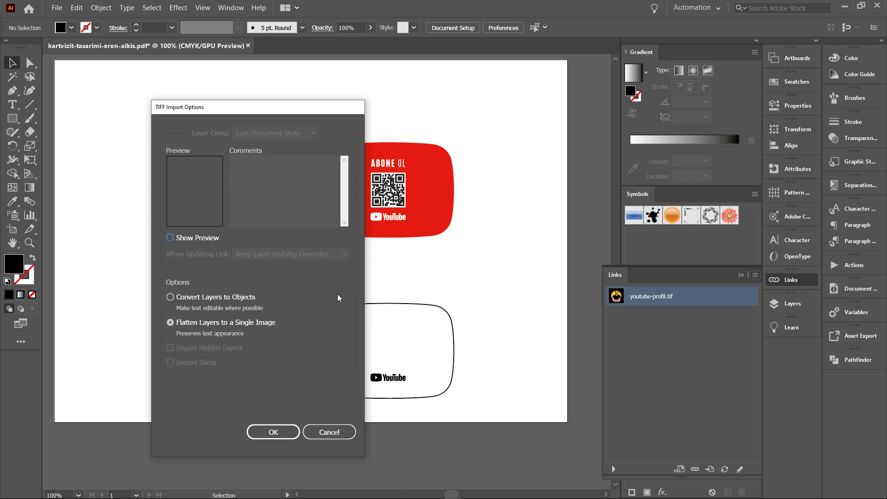
click(273, 432)
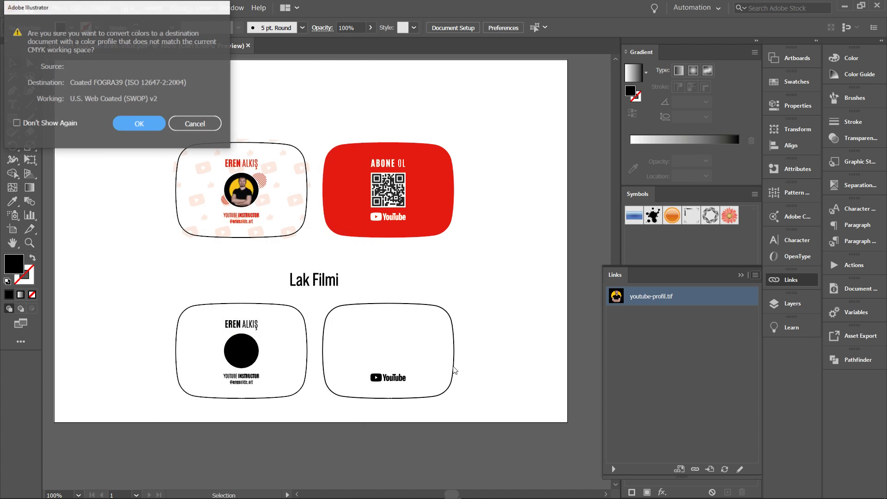
key(Return)
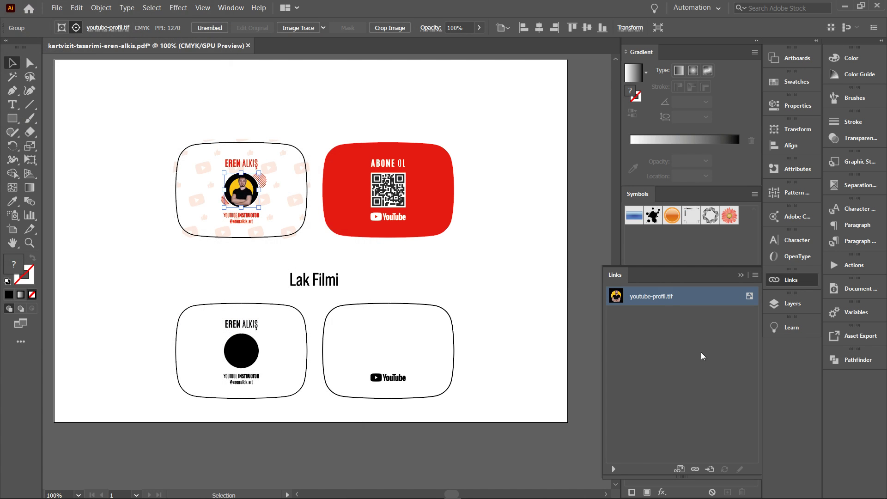
Step: Select the front card's pattern layer, trying trial moves and undoing each one
click(507, 265)
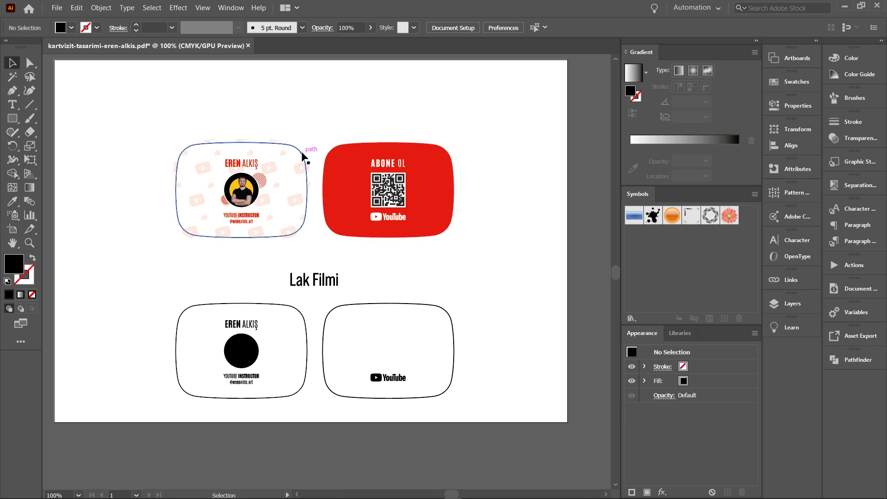
click(287, 161)
click(335, 125)
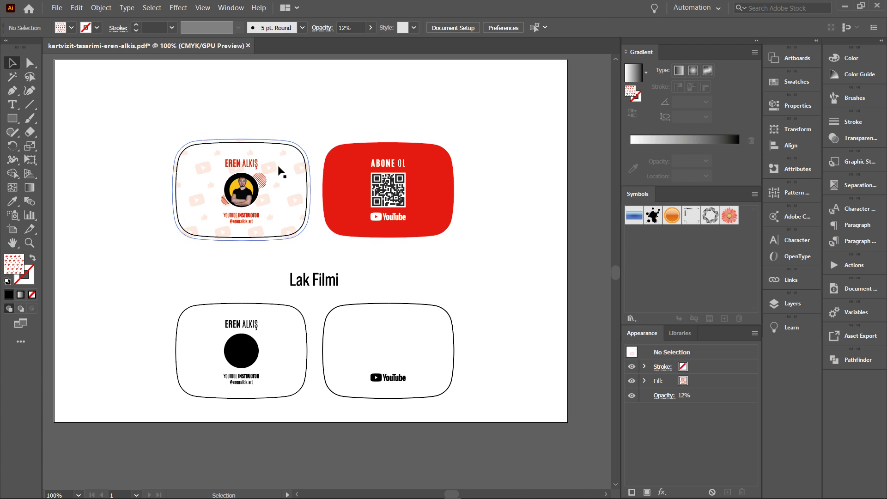
drag(282, 167, 317, 124)
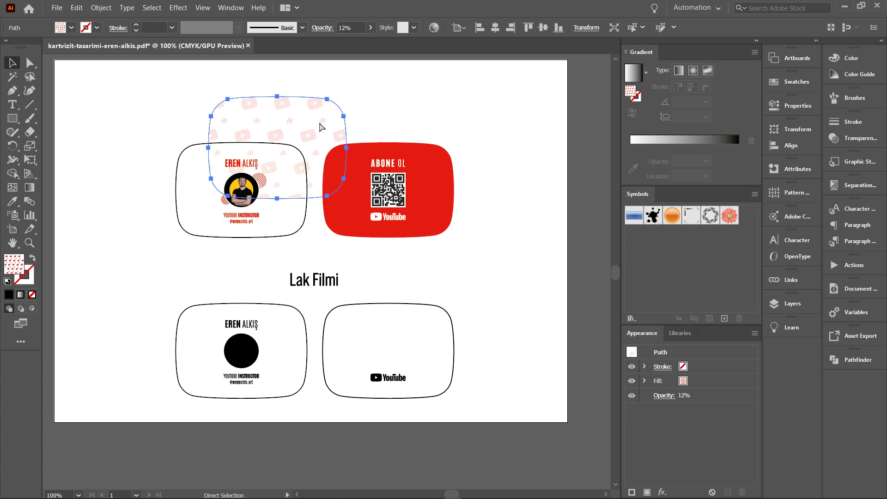
key(ctrl+z)
click(318, 113)
drag(287, 166, 340, 118)
key(ctrl+z)
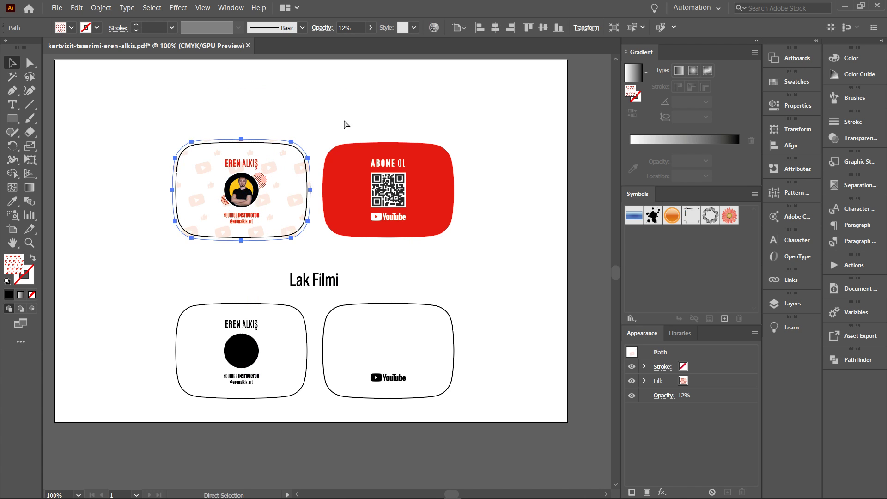
click(308, 150)
click(292, 168)
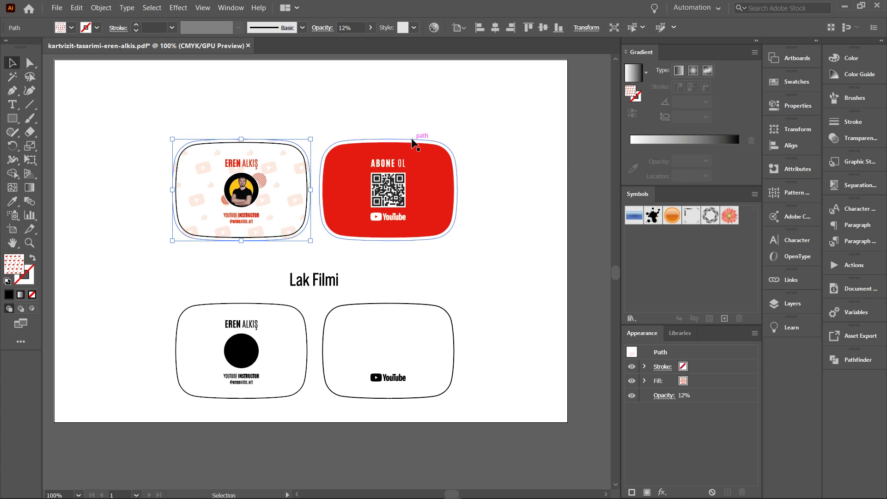
click(319, 157)
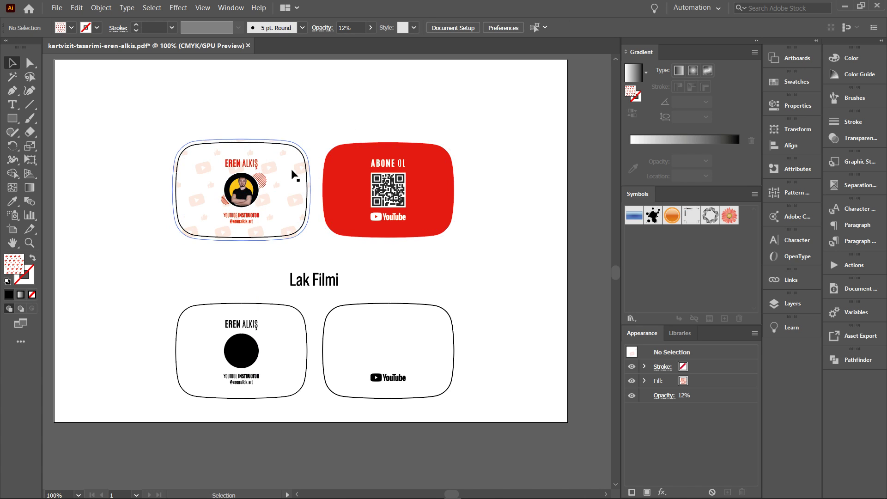
drag(294, 174, 349, 117)
key(ctrl+z)
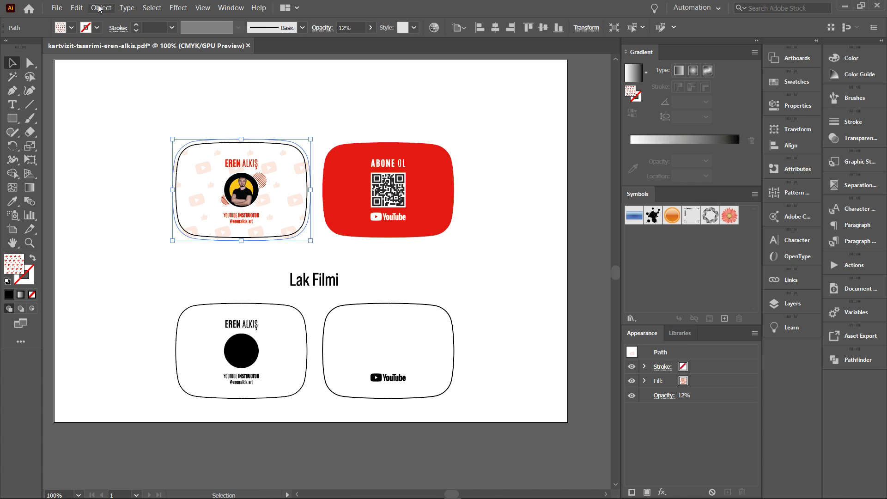
Step: Expand the front card's YouTube-icon pattern fill into separate shapes with Fill checked
click(100, 8)
click(148, 117)
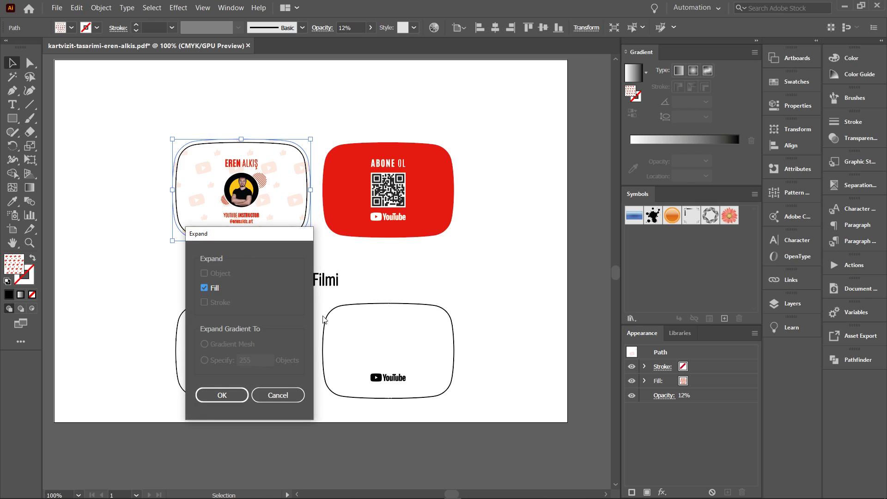
click(223, 393)
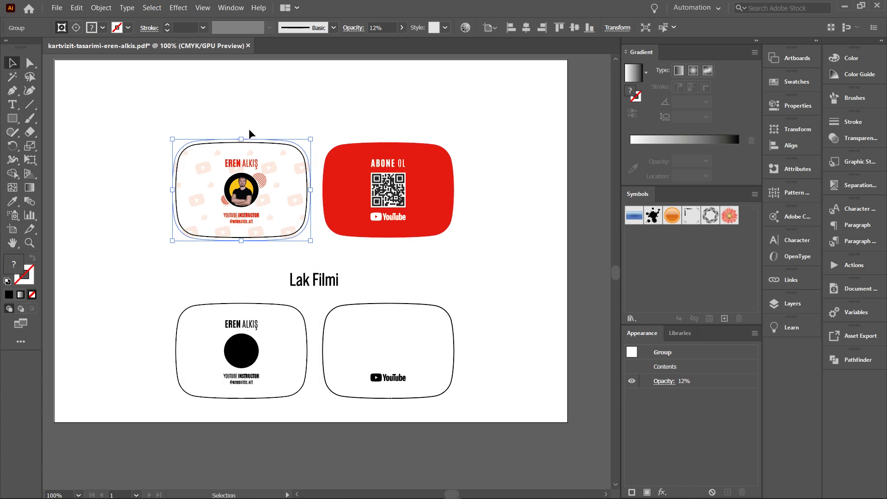
click(316, 159)
click(269, 165)
drag(269, 165, 339, 148)
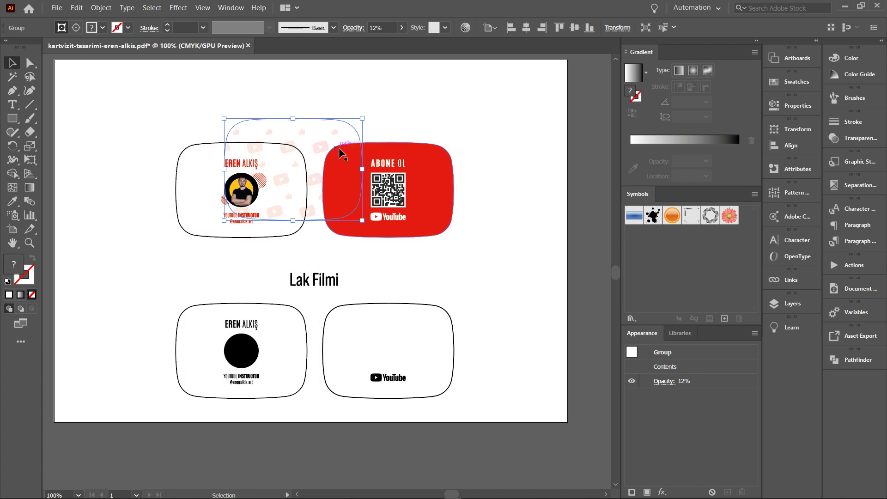
key(ctrl+z)
click(316, 124)
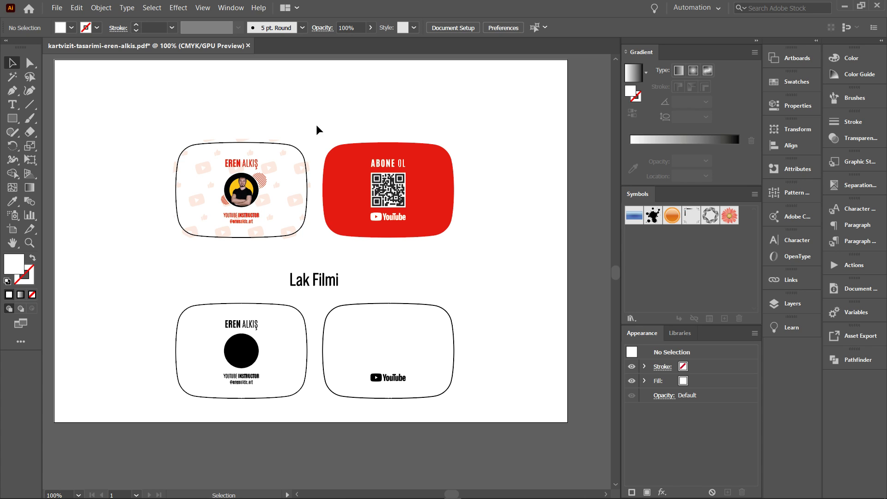
Step: Zoom out and trial-move both top cards, then undo the move
key(z)
key(ctrl+minus)
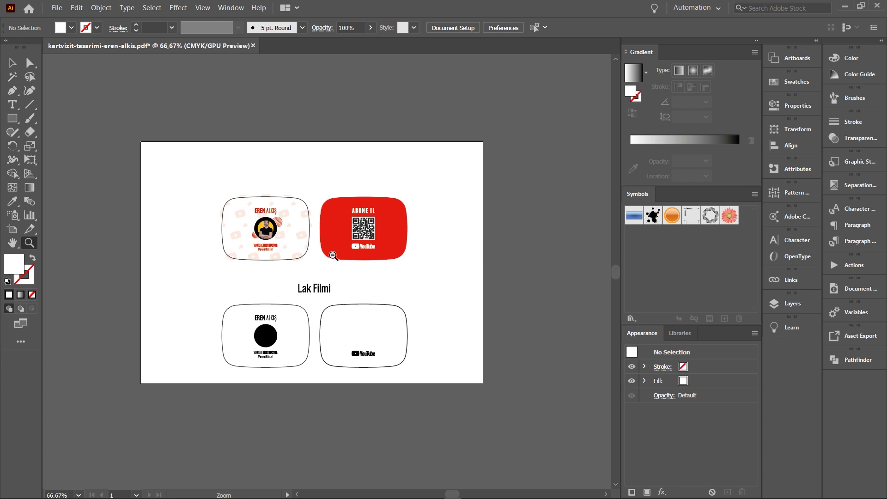
key(v)
mouse_move(182, 214)
mouse_down()
mouse_move(405, 291)
mouse_move(468, 171)
mouse_move(494, 162)
mouse_up()
key(ctrl+z)
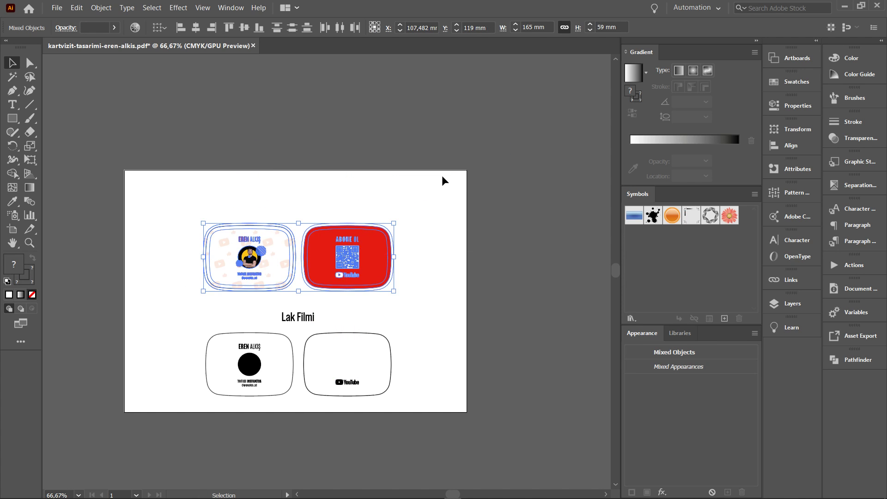
click(354, 182)
Step: Zoom in on the top cards and select the front card's black rounded cut outline
key(z)
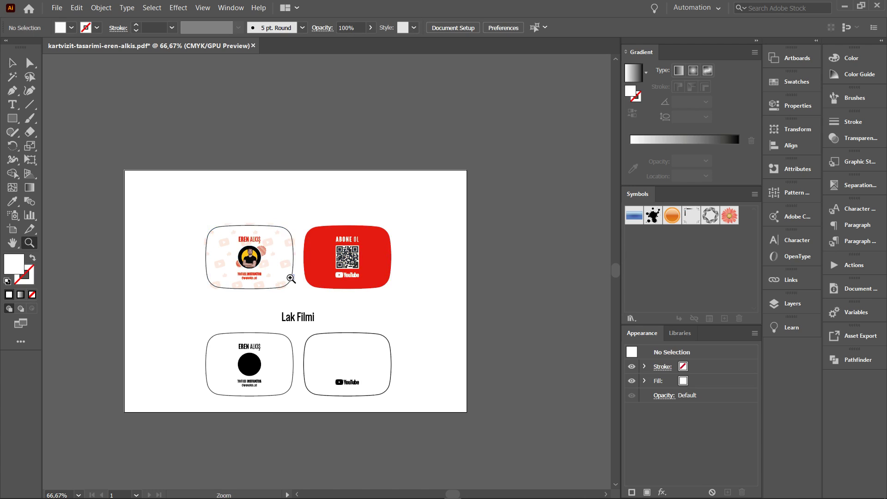
click(288, 277)
drag(339, 300, 341, 252)
key(v)
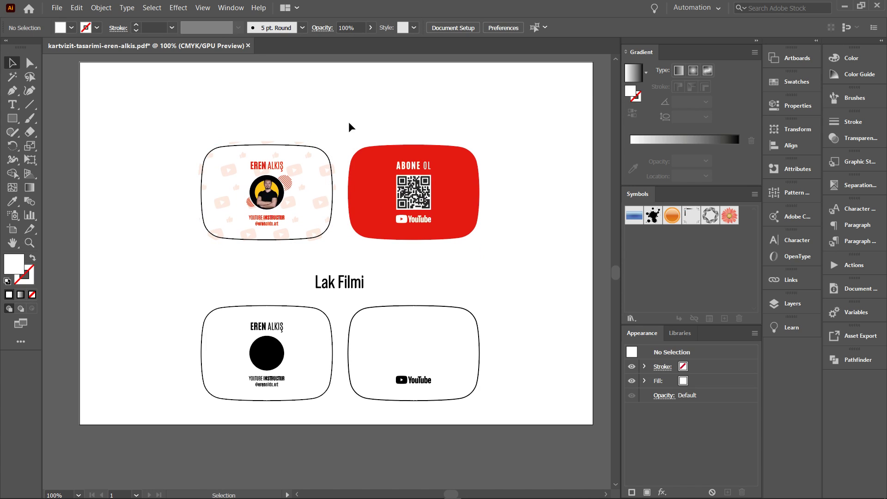
drag(455, 251, 429, 271)
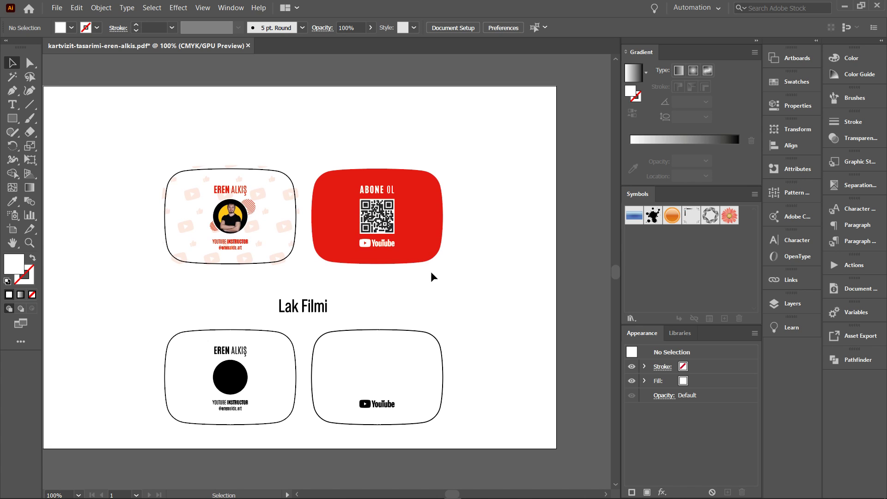
key(ctrl+equal)
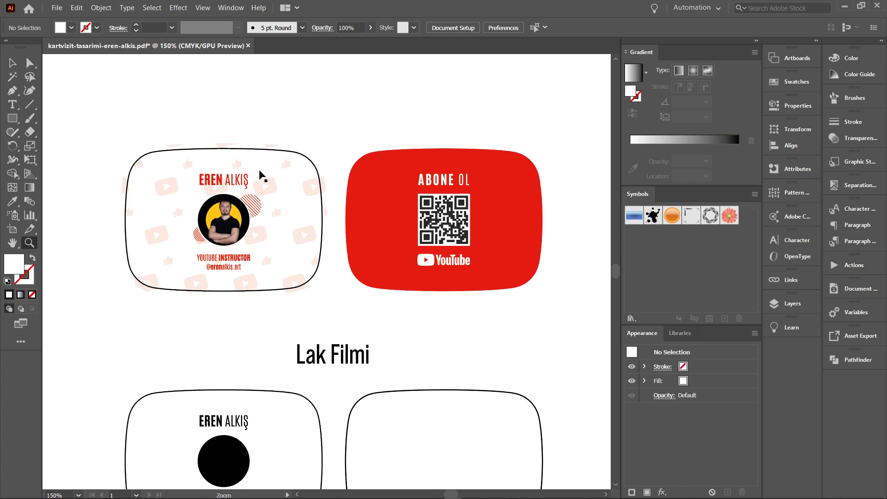
click(251, 150)
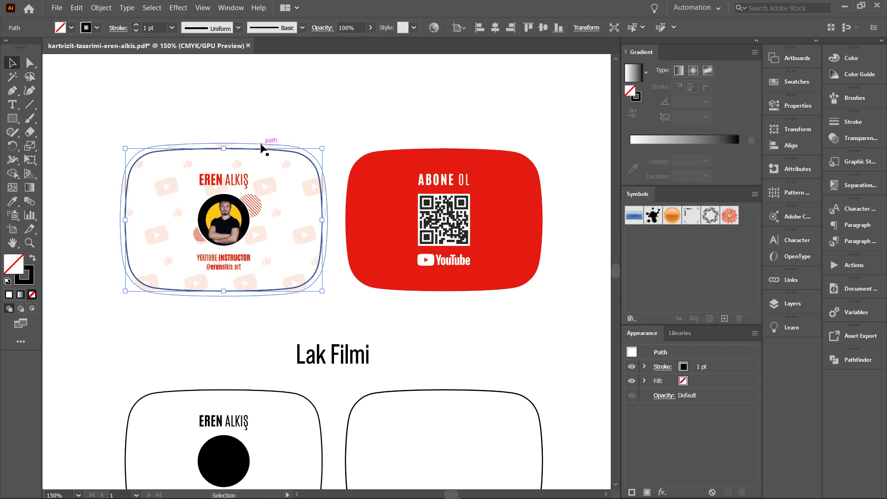
Step: Check the front card's outlines, then select the copied outer outline around the red card
click(321, 121)
click(237, 146)
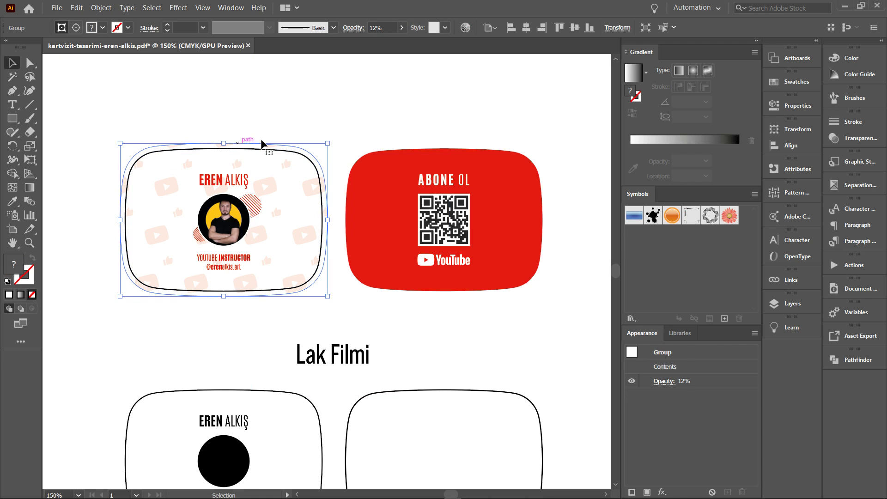
click(323, 139)
click(360, 164)
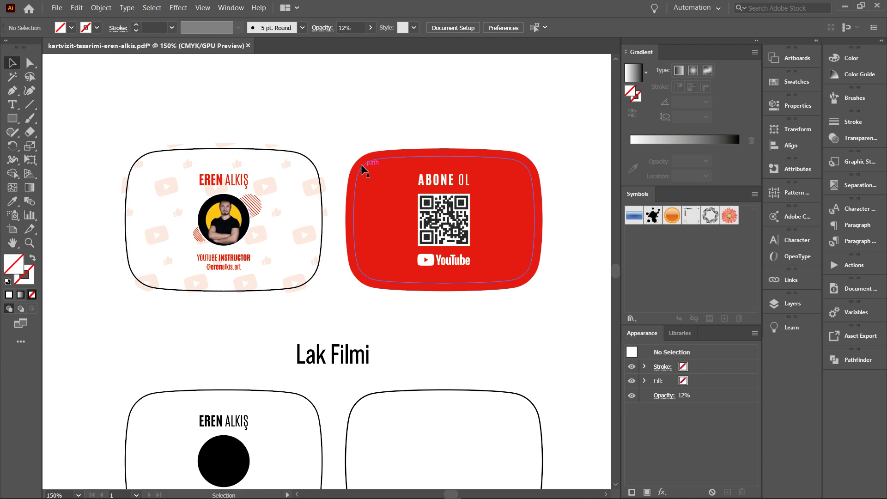
click(296, 152)
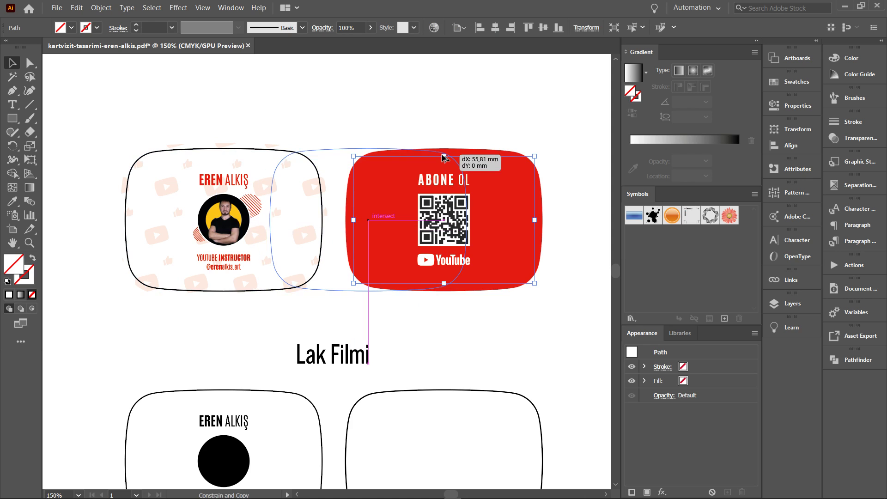
click(404, 110)
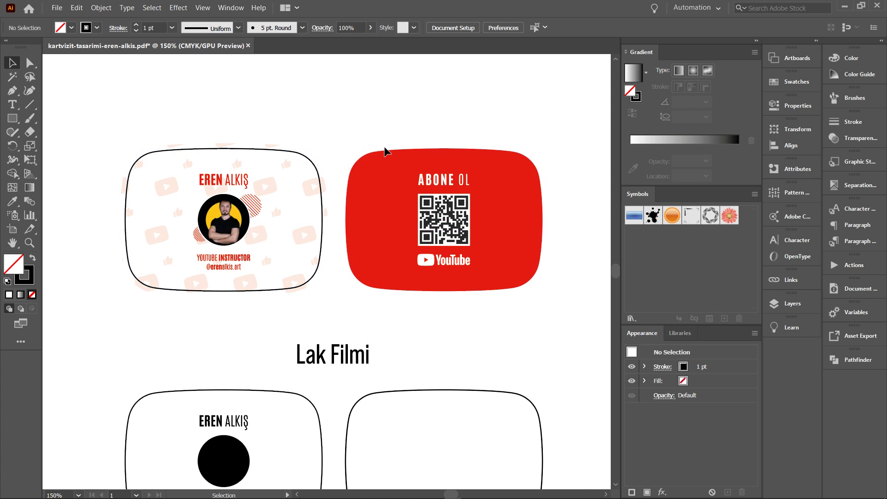
click(388, 146)
click(363, 115)
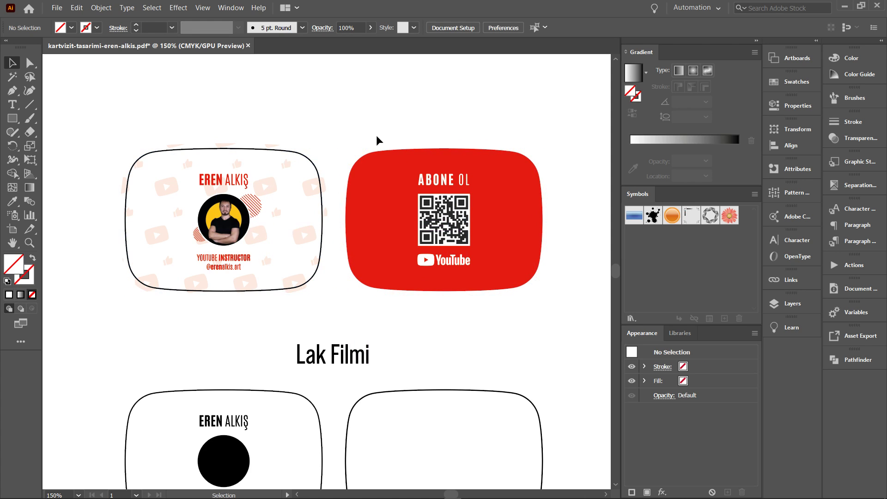
click(391, 148)
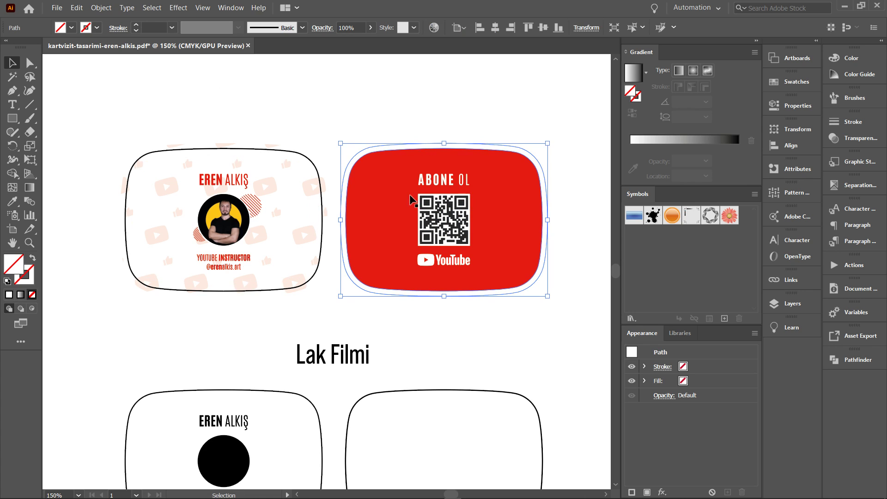
Step: Eyedrop the card's red fill onto the back card's larger outer path
click(12, 201)
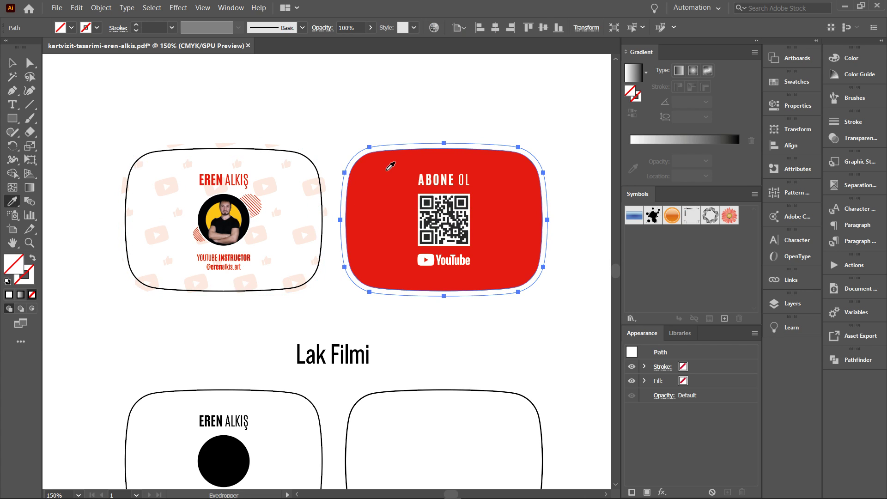
click(483, 213)
key(v)
click(414, 137)
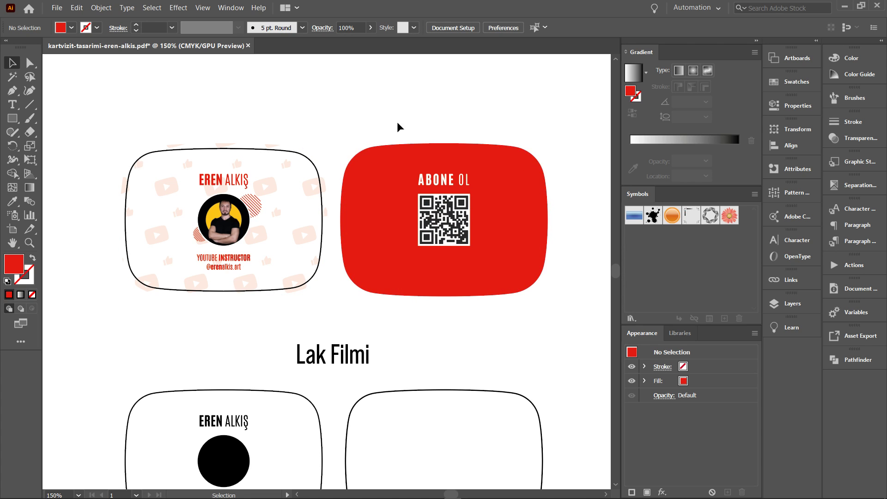
Step: In Outline view, bring the back card's inner path to the front
key(z)
click(412, 203)
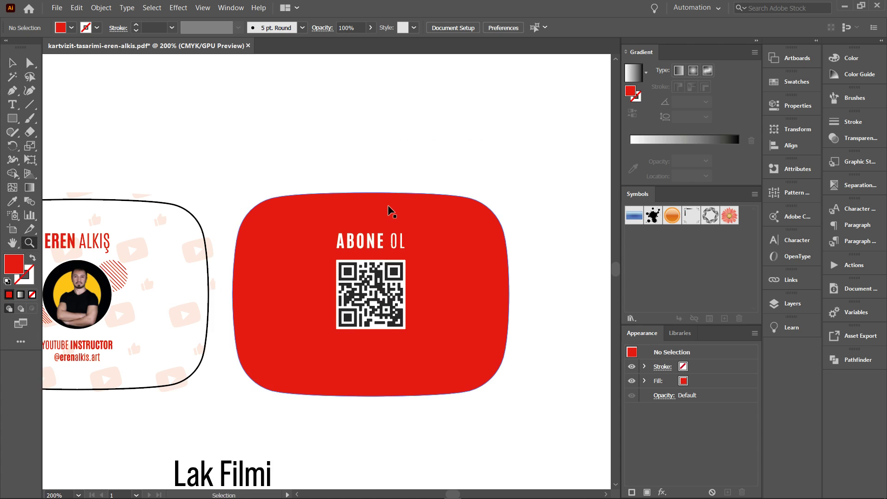
key(ctrl+y)
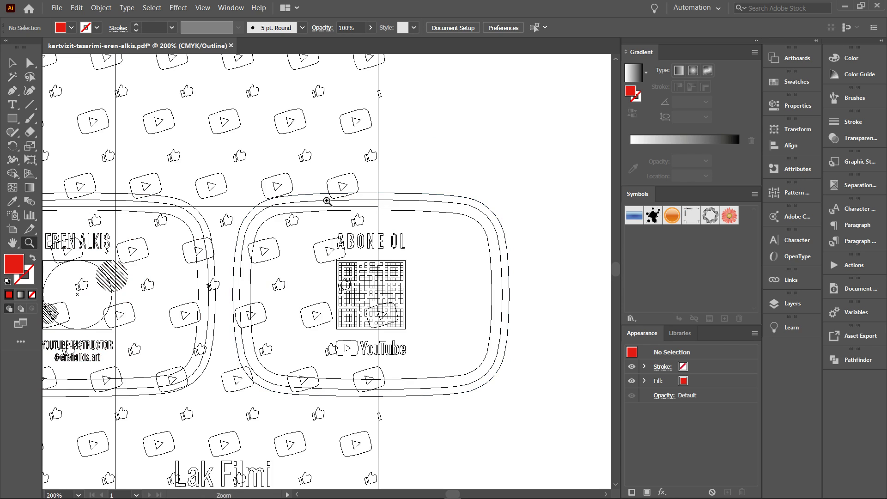
key(v)
click(415, 204)
right_click(431, 203)
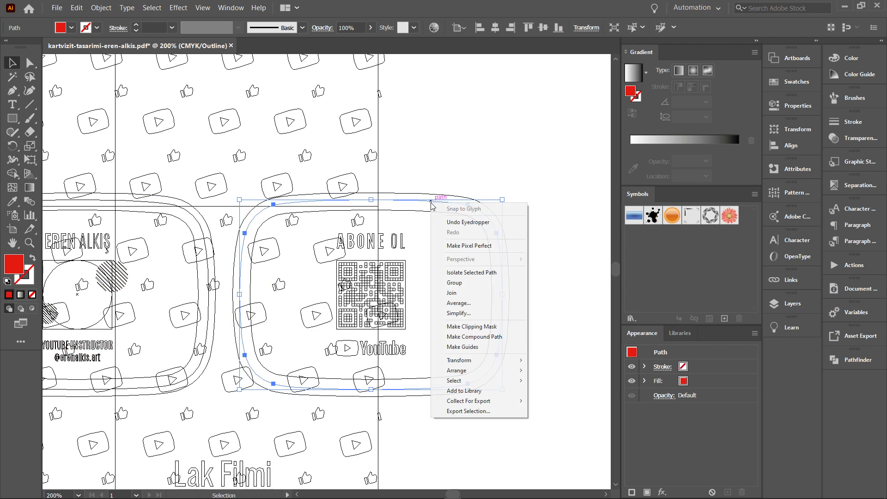
mouse_move(477, 370)
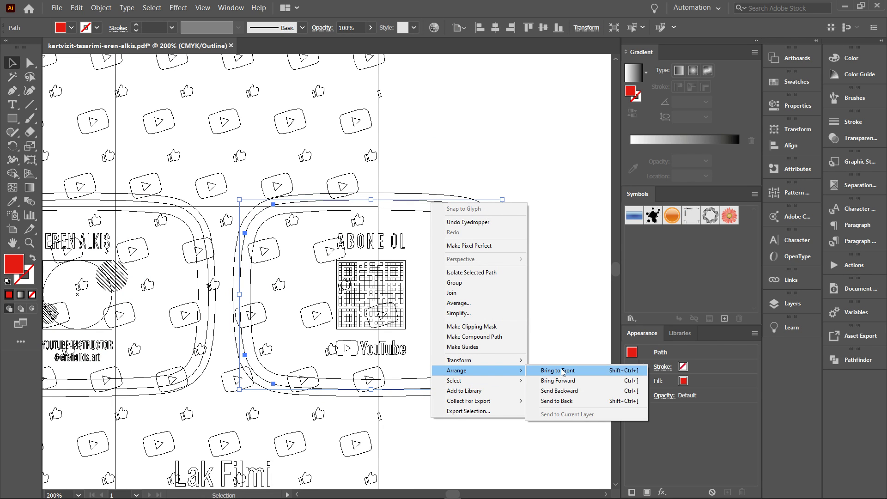
click(562, 372)
click(487, 143)
key(ctrl+y)
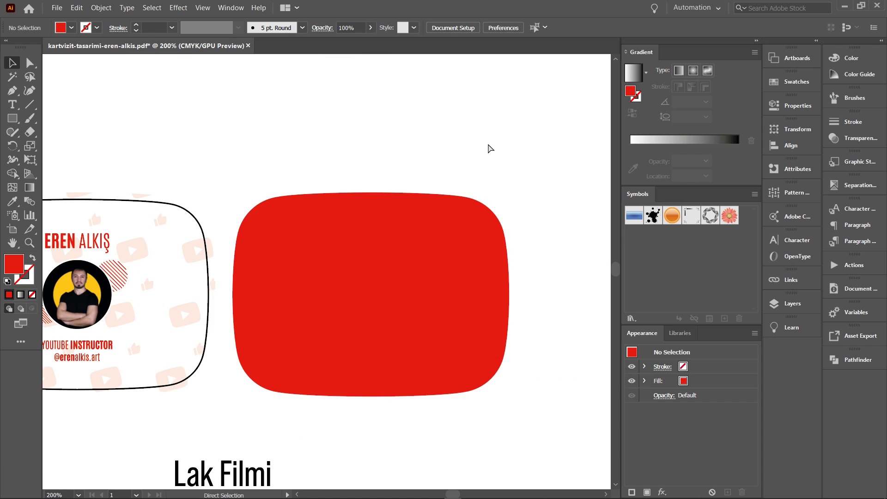
key(ctrl+z)
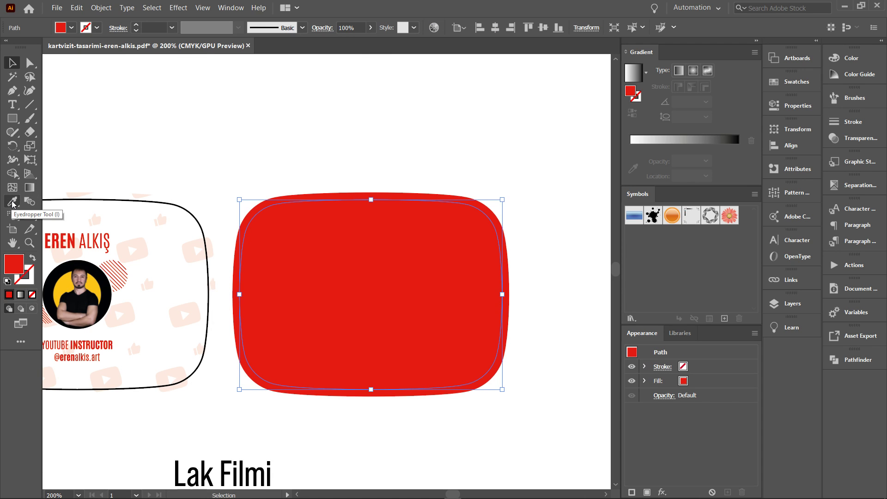
Step: Eyedrop the front card's thin black stroke onto the back card's inner cut path
click(13, 202)
click(177, 205)
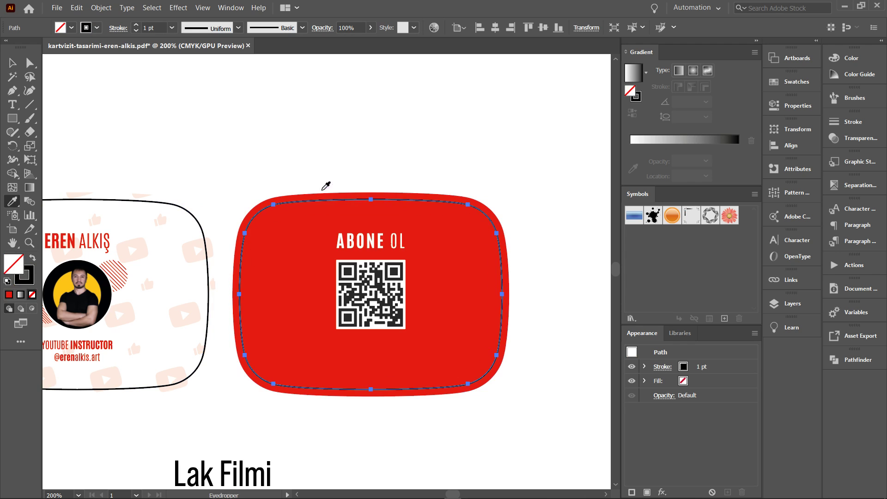
key(v)
click(359, 145)
Step: Bring both top cards into view and inspect the red card's inner cut line
key(z)
alt+click(331, 287)
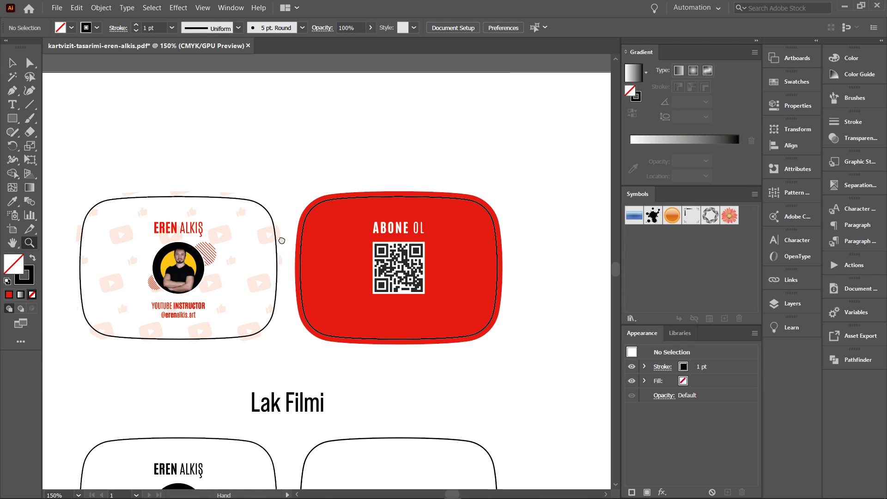
drag(282, 240, 289, 223)
key(v)
click(347, 192)
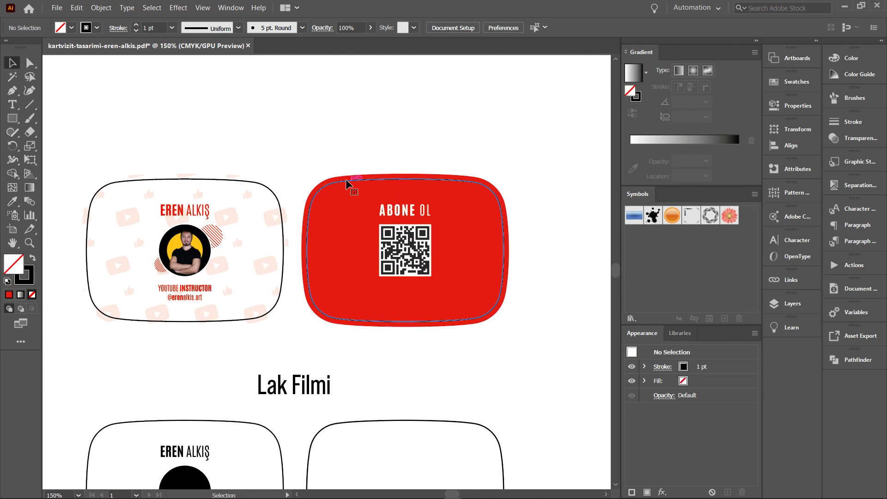
click(259, 124)
scroll(376, 224, down, 2)
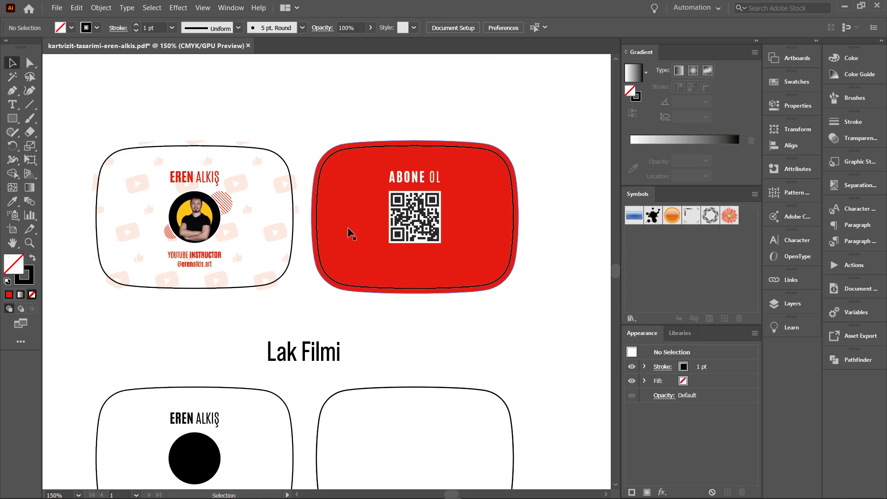
scroll(347, 227, up, 3)
scroll(295, 283, down, 4)
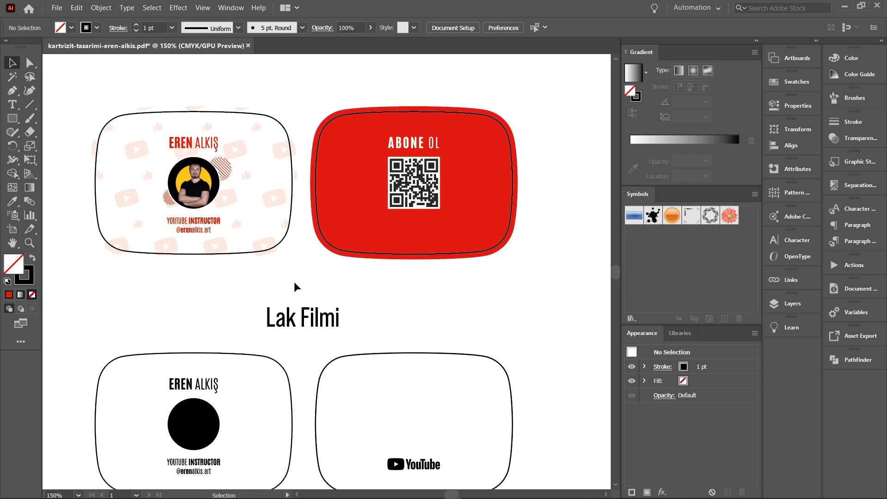
scroll(295, 249, up, 3)
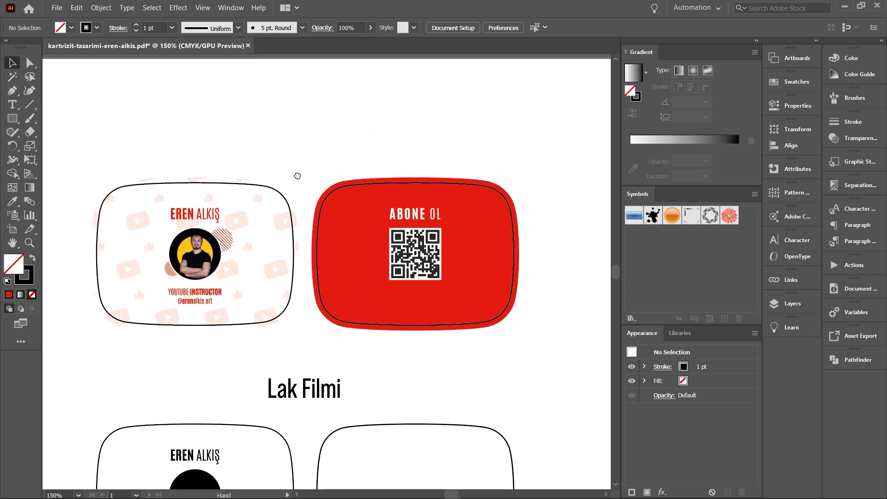
Step: Check the front card's inner cut line width and height in the Transform values
click(267, 211)
click(268, 210)
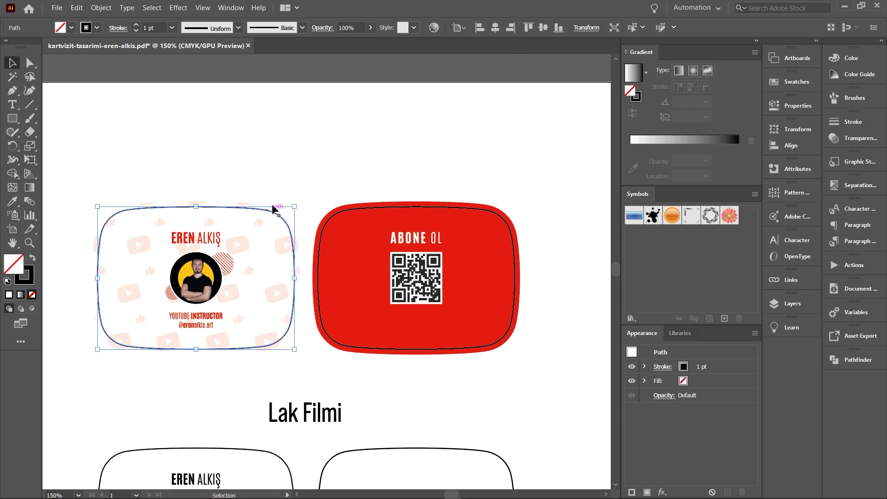
click(586, 28)
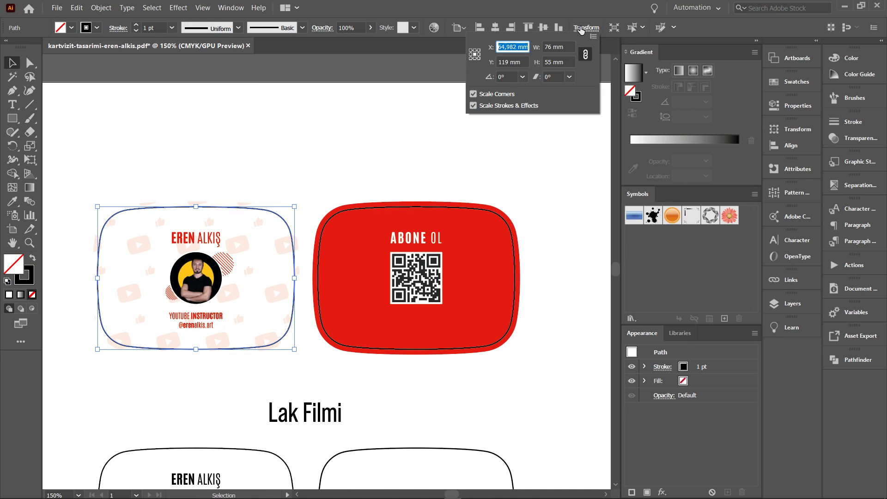
key(Escape)
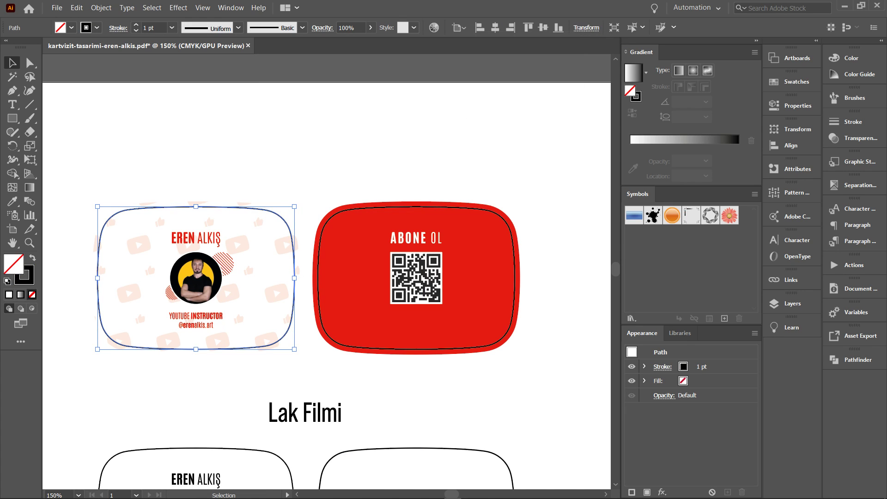
click(312, 157)
Step: Type the label '76*55 Net Ebat' above the two top cards
key(t)
click(275, 148)
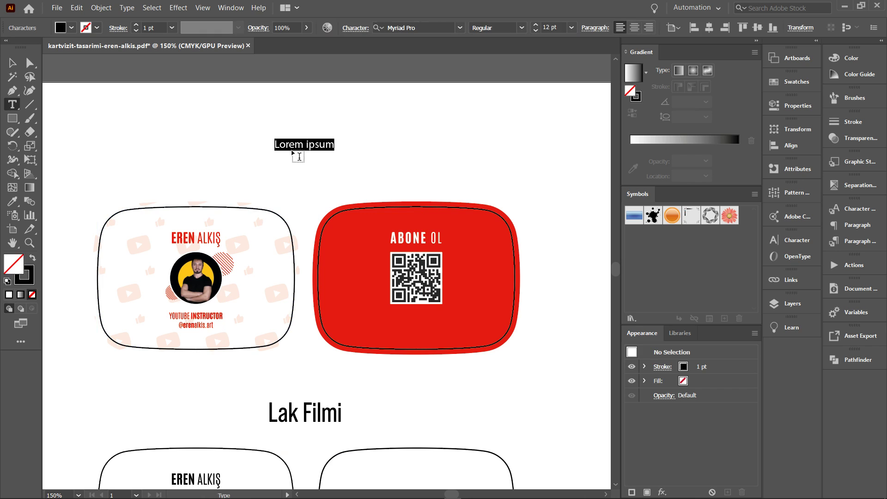
text(76*55)
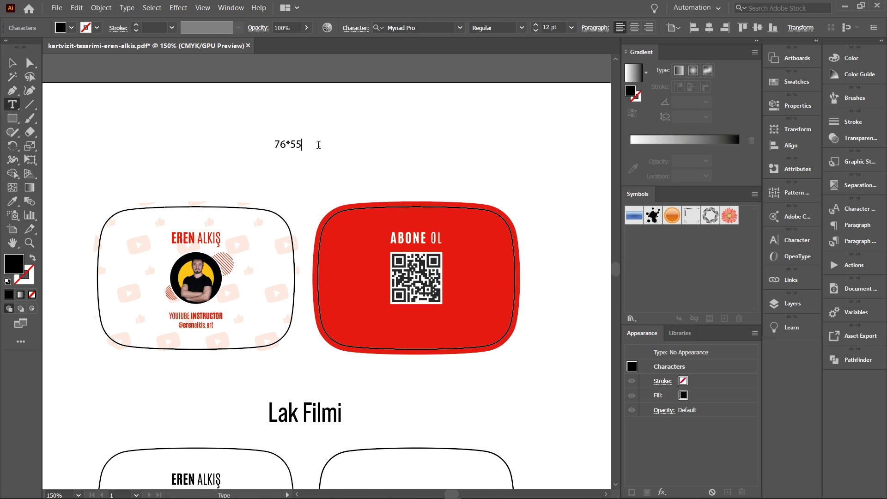
text( Ne)
text(t Ebat)
key(Escape)
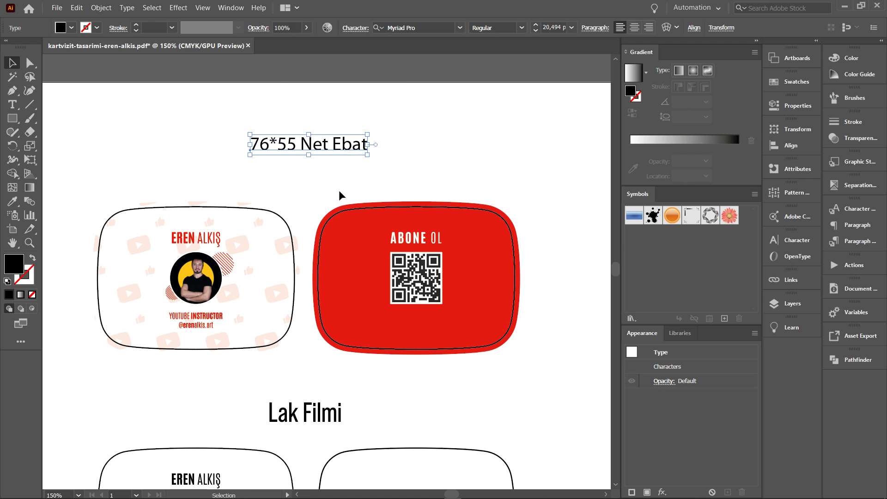
scroll(341, 195, down, 2)
scroll(341, 196, up, 3)
Step: Set the label in Bebas Neue Pro Book and convert it to outlines
click(430, 26)
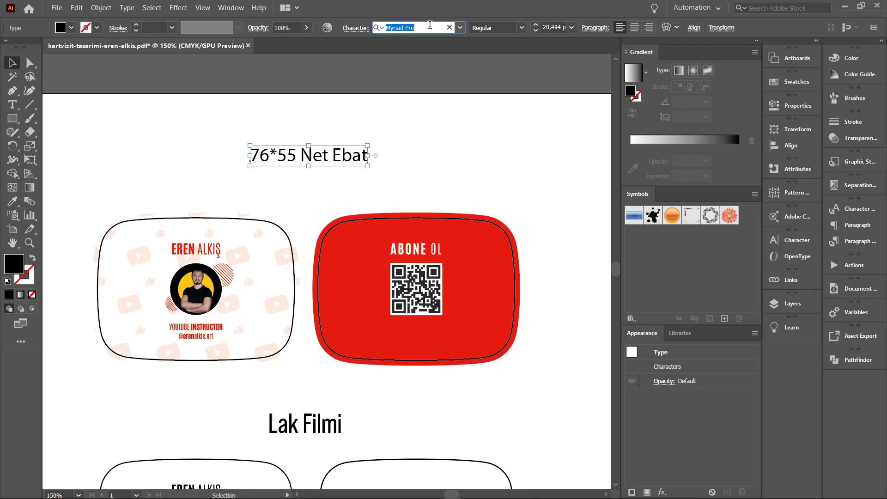
text(bebas)
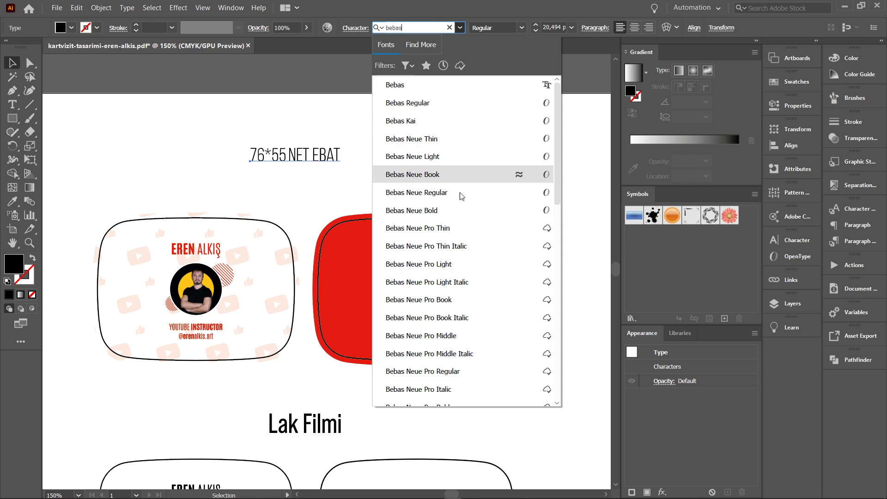
click(470, 299)
click(372, 152)
click(298, 173)
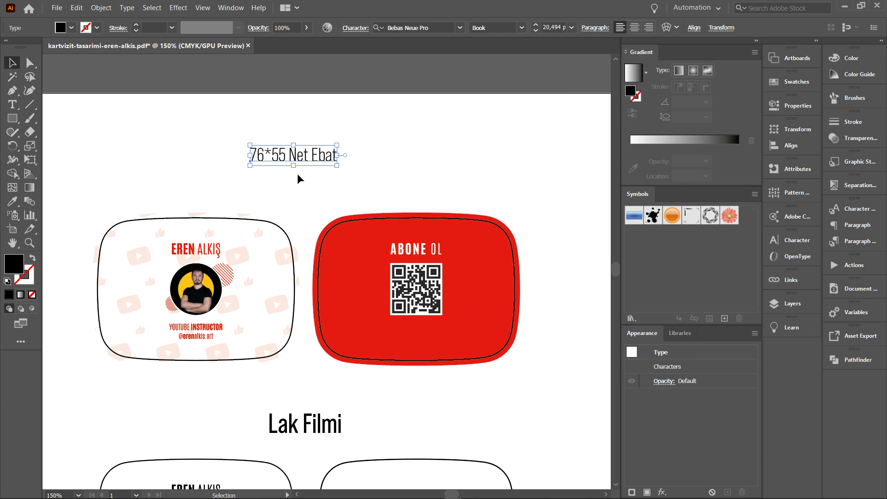
click(371, 150)
key(ctrl+shift+o)
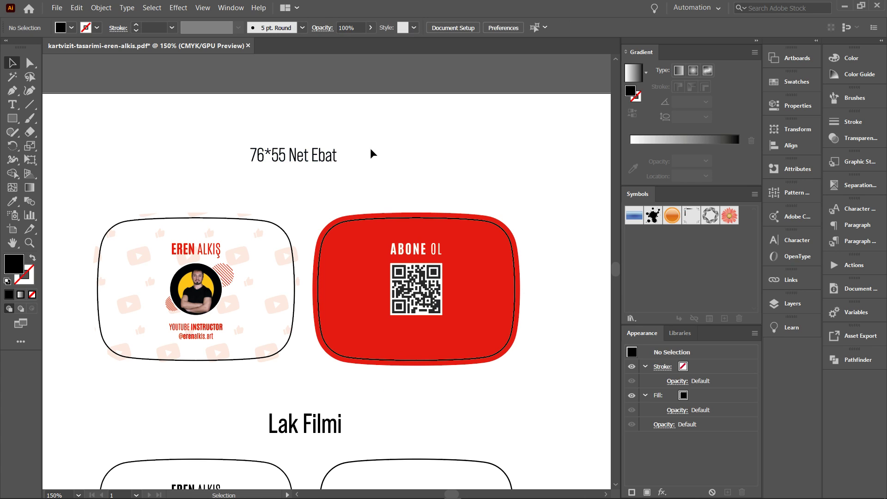
Step: Scale up the outlined 76*55 Net Ebat label by dragging its corner handle
drag(370, 148, 219, 132)
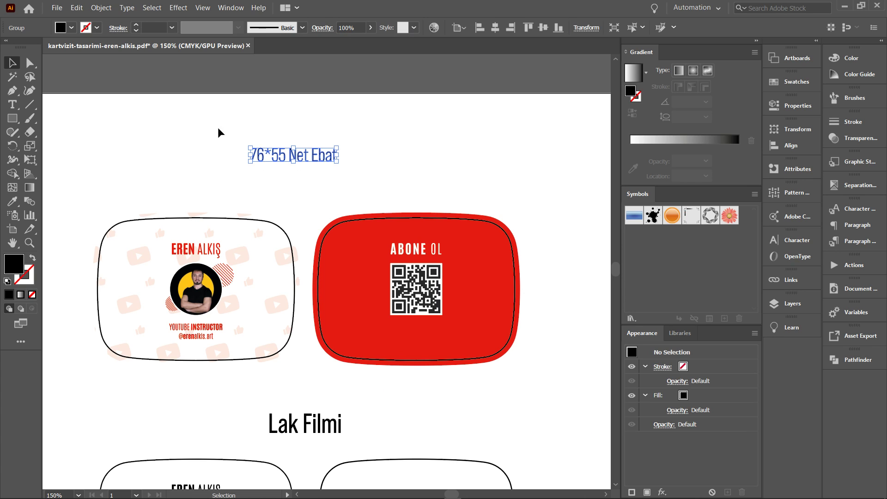
drag(339, 147, 376, 112)
click(413, 123)
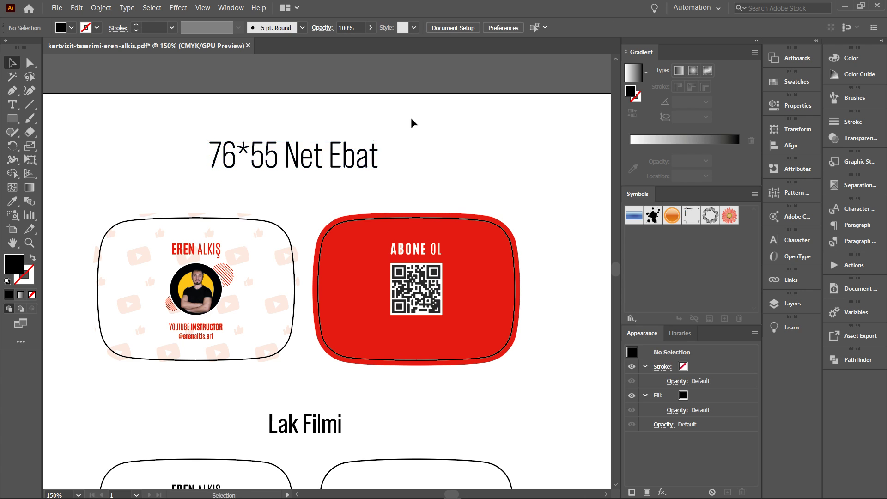
key(z)
alt+click(314, 188)
drag(392, 203, 393, 104)
key(v)
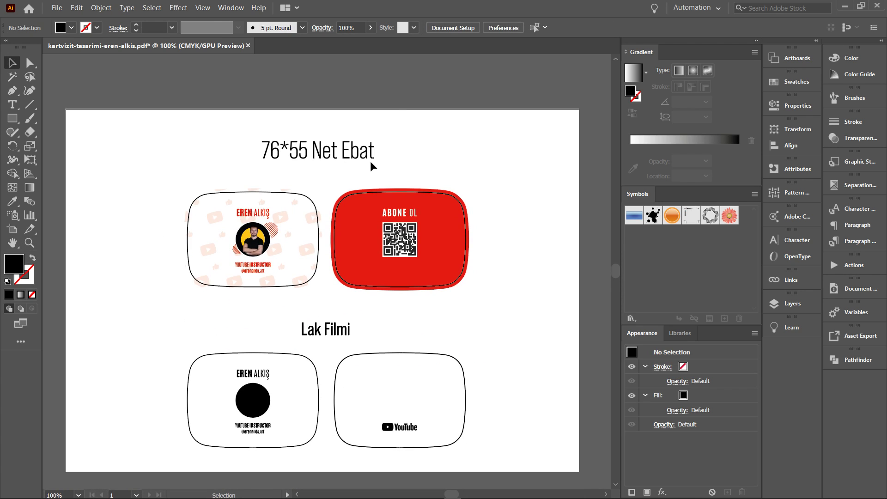
Step: Check the white front card's position and size in the Transform readout
click(307, 193)
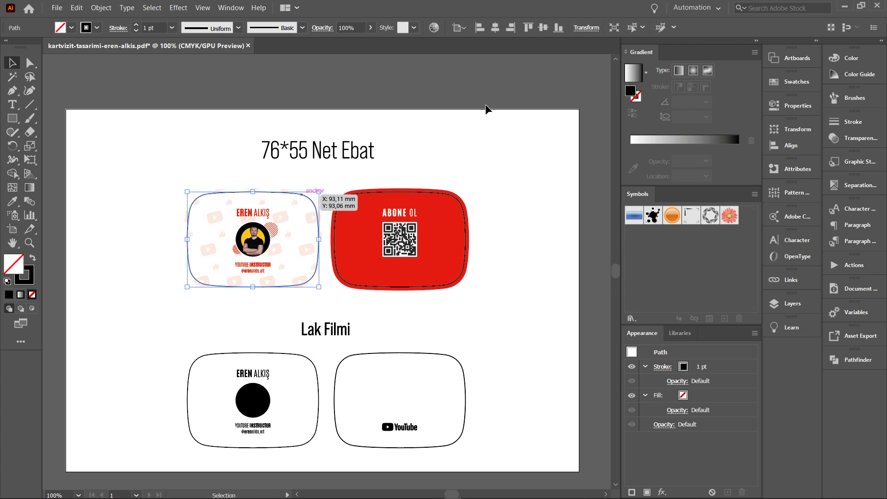
click(586, 29)
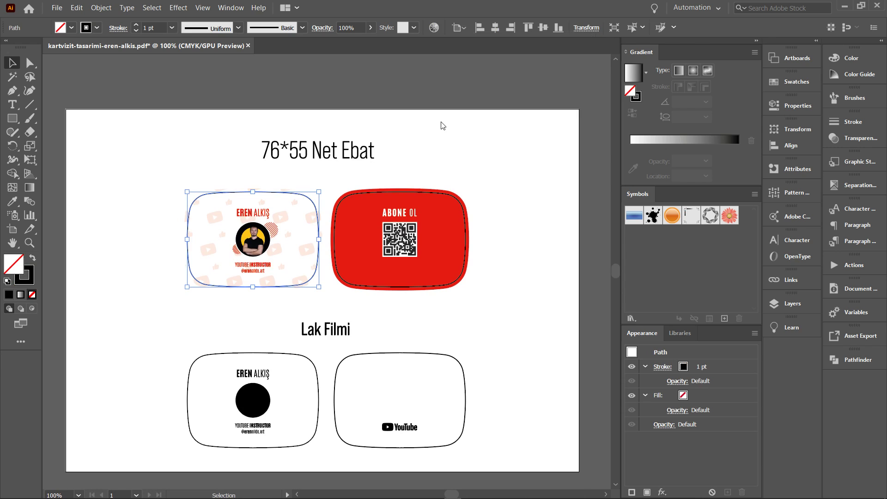
click(399, 125)
drag(469, 154, 454, 135)
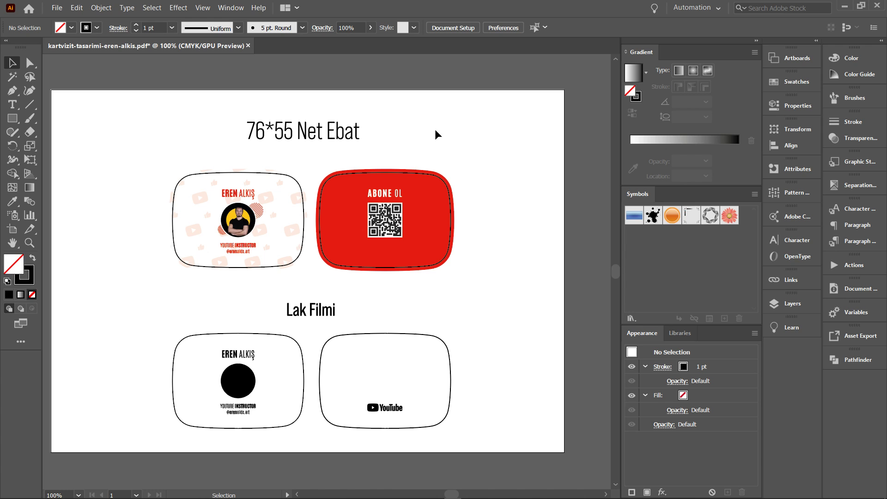
Step: Move the 76*55 Net Ebat label left so it sits above the white front card
drag(436, 134, 412, 147)
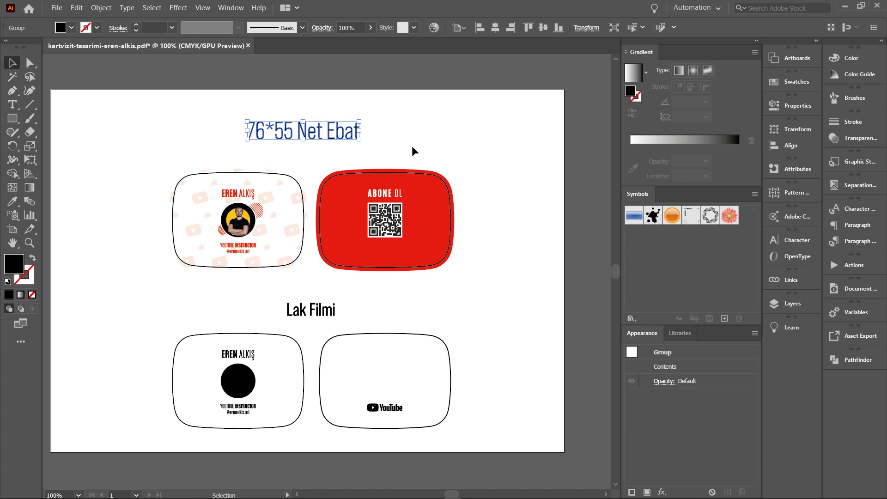
drag(319, 136, 247, 134)
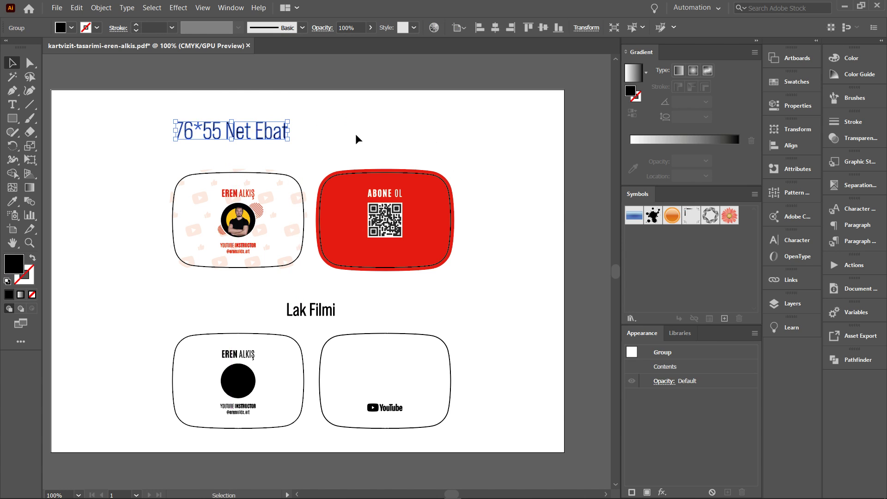
click(356, 134)
key(z)
click(274, 257)
key(v)
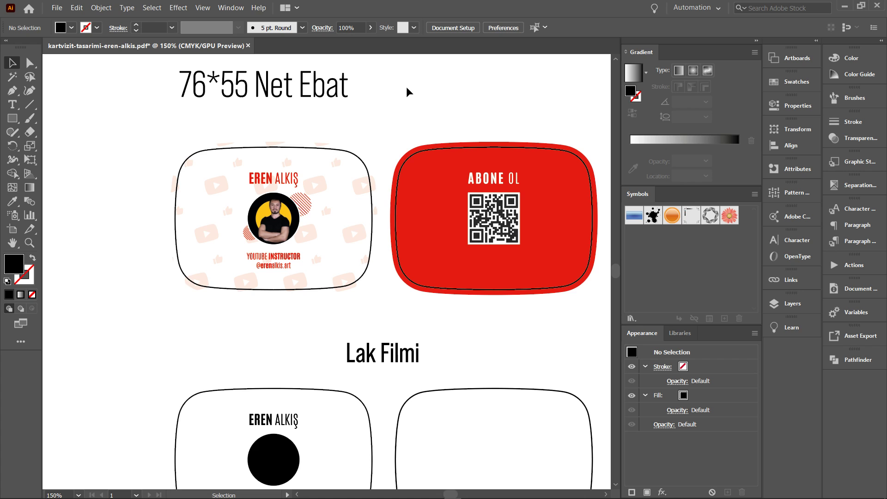
Step: Add a 'Cmyk Baskı' text label to the right of 76*55 Net Ebat
drag(416, 107, 347, 166)
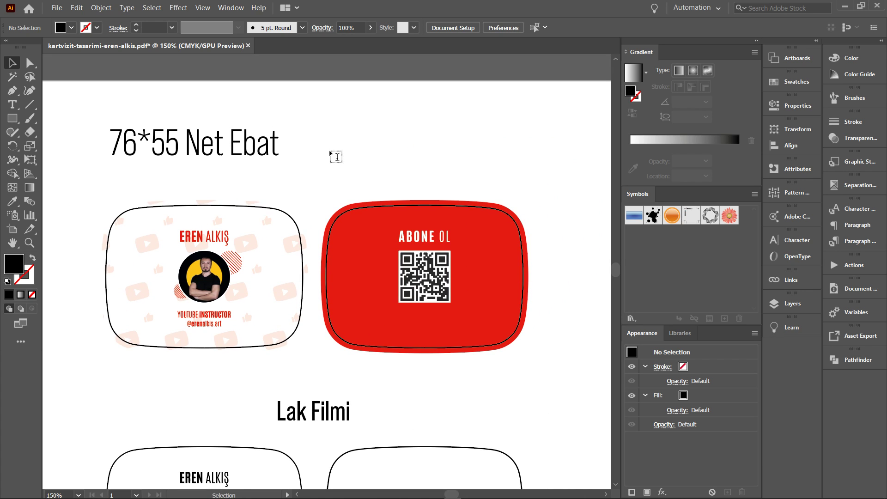
key(t)
click(348, 148)
text(C)
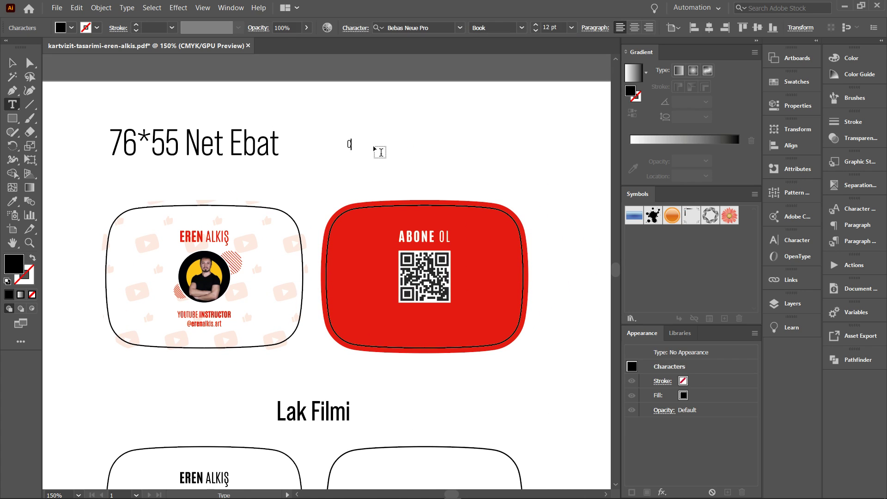
text(myk)
text( Baskı)
key(Escape)
Step: Enlarge the Cmyk Baskı text to match the 76*55 Net Ebat label's size
drag(384, 140, 424, 119)
click(380, 155)
click(412, 142)
click(463, 175)
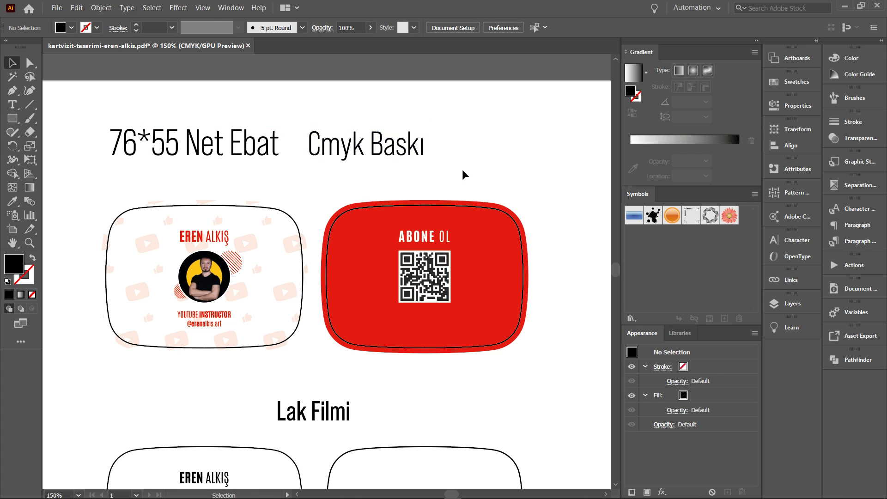
scroll(478, 135, down, 1)
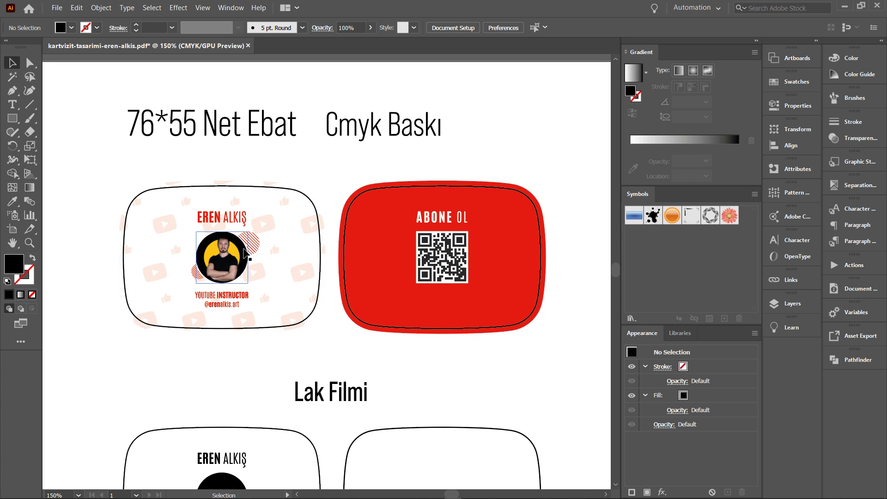
mouse_move(269, 241)
mouse_down()
mouse_move(360, 173)
mouse_move(558, 115)
mouse_up()
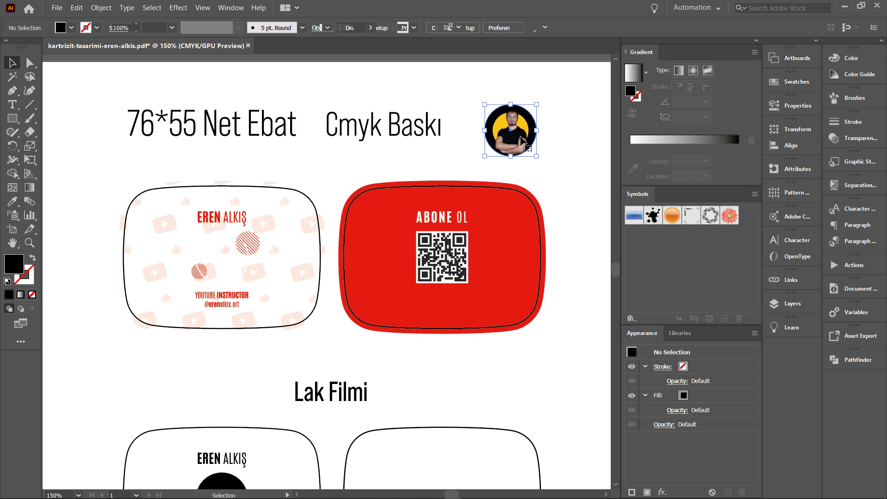
click(312, 345)
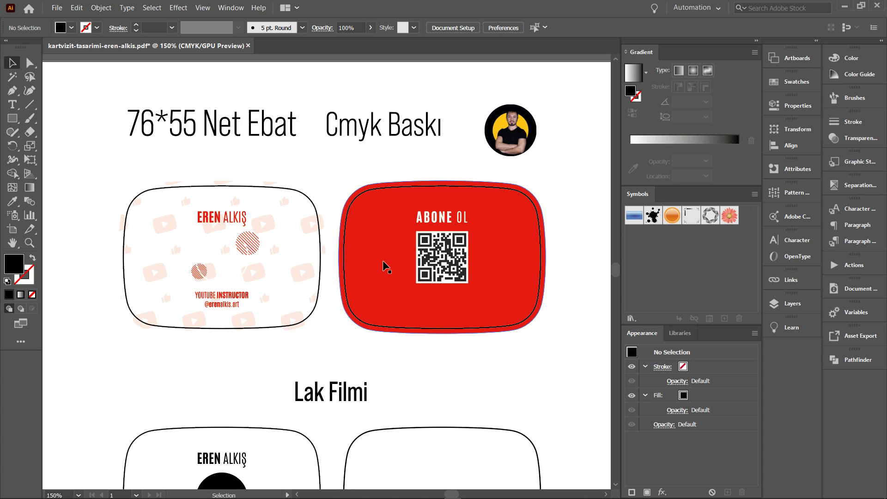
click(528, 132)
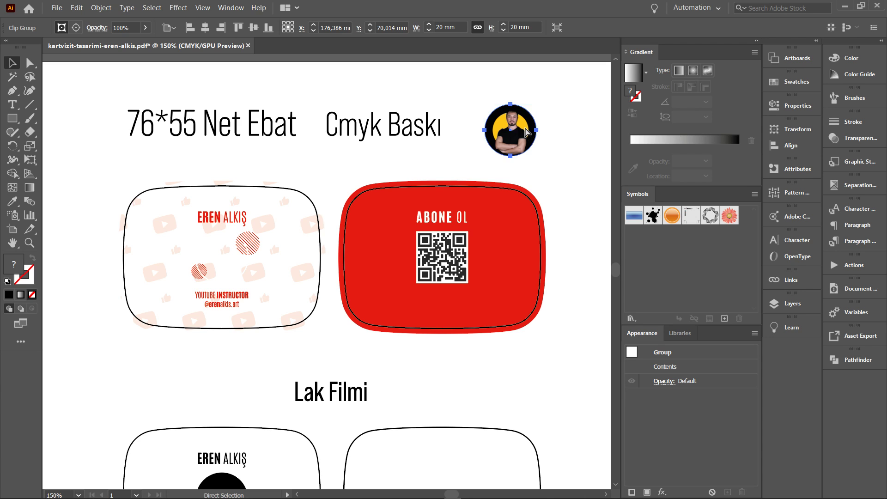
drag(528, 133, 239, 259)
click(496, 126)
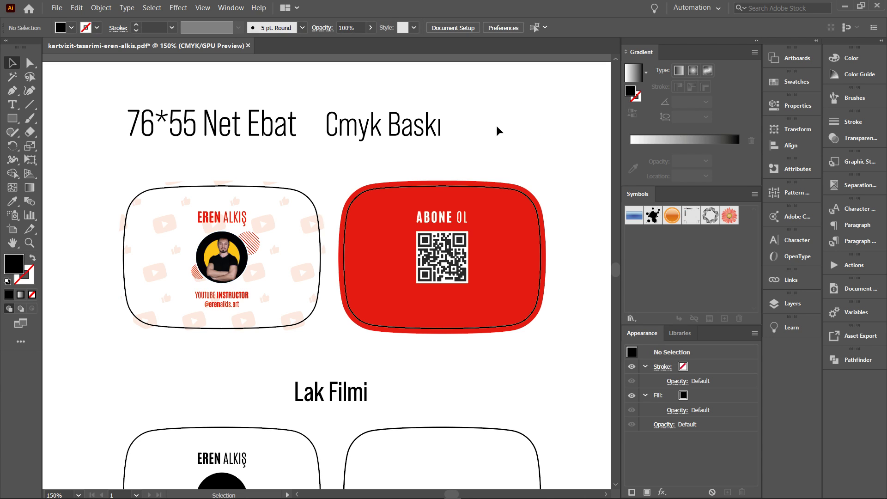
click(376, 209)
click(229, 248)
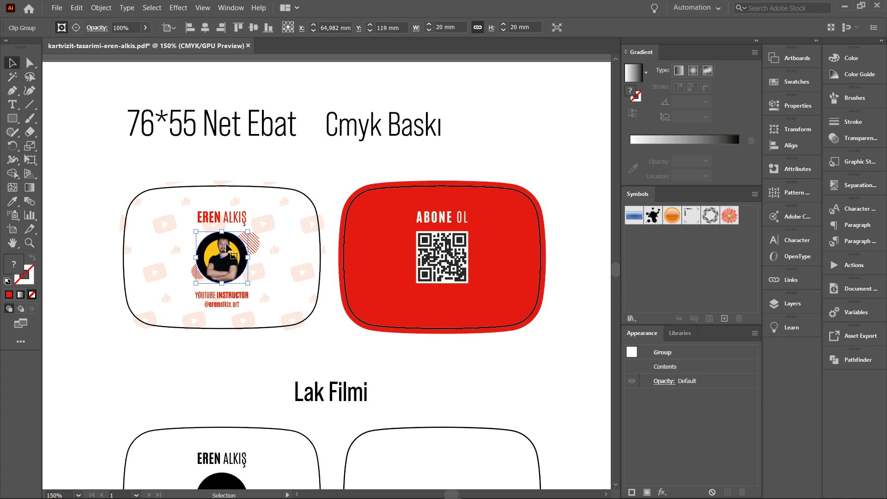
click(365, 160)
click(361, 213)
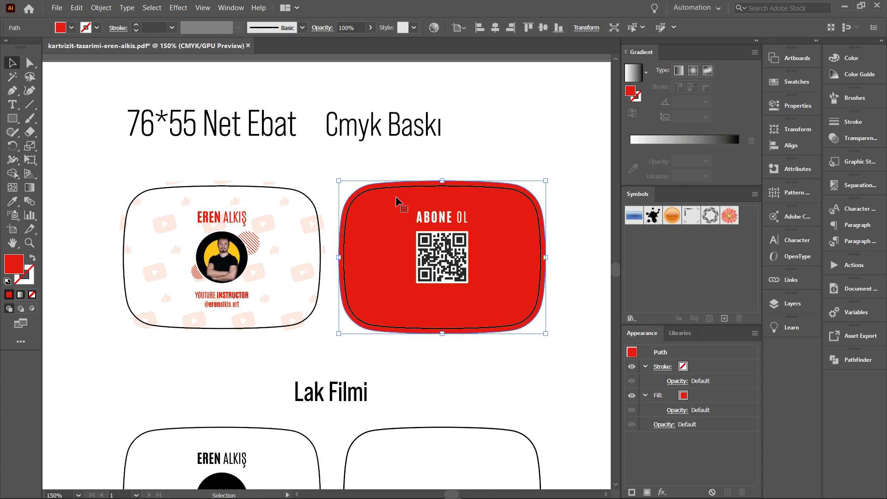
click(492, 134)
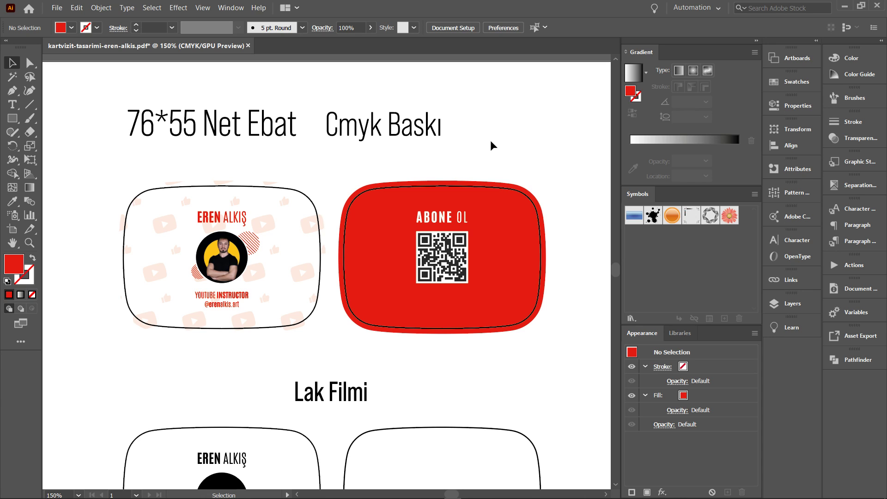
click(377, 226)
click(467, 154)
Step: Group all the outlined '76*55 Net Ebat Cmyk Baskı' heading letters together
key(z)
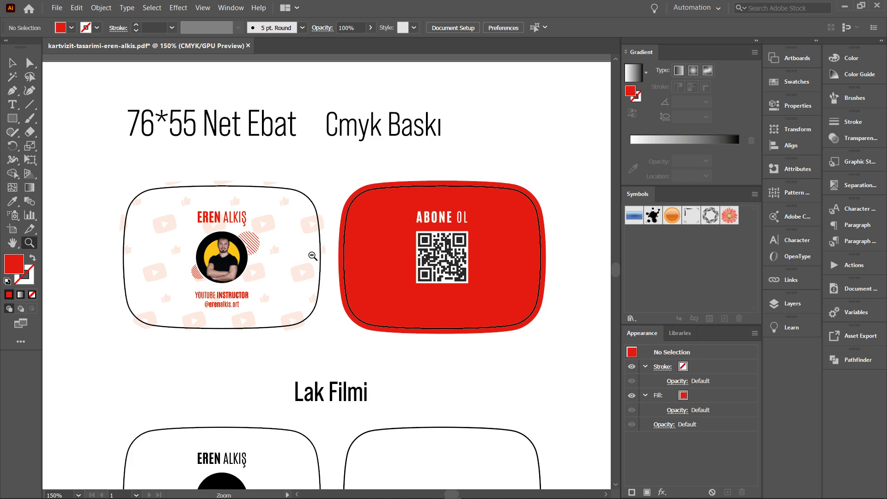
alt+click(314, 256)
drag(380, 240, 347, 218)
key(v)
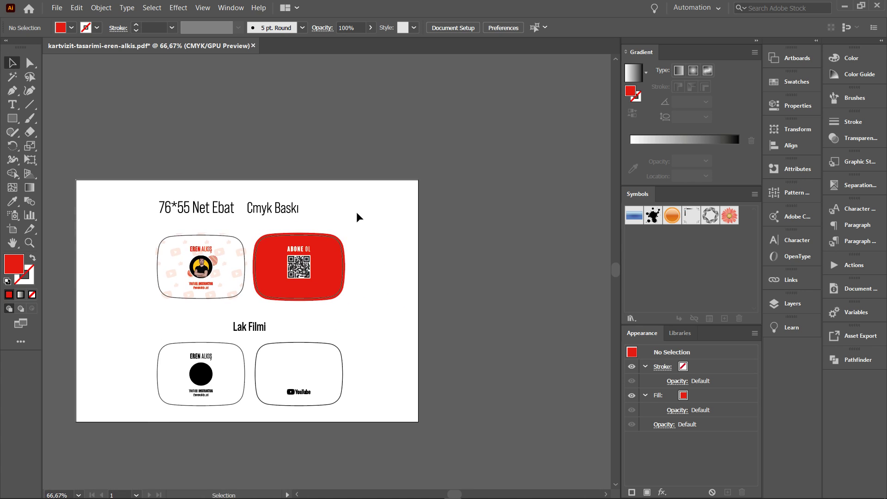
drag(381, 282, 428, 250)
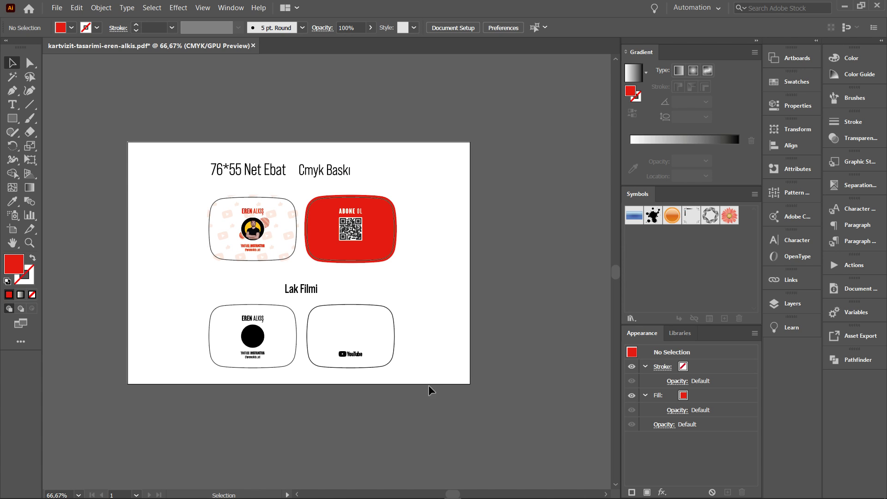
mouse_move(429, 391)
mouse_down()
mouse_move(154, 150)
mouse_move(358, 185)
mouse_up()
click(201, 157)
click(406, 178)
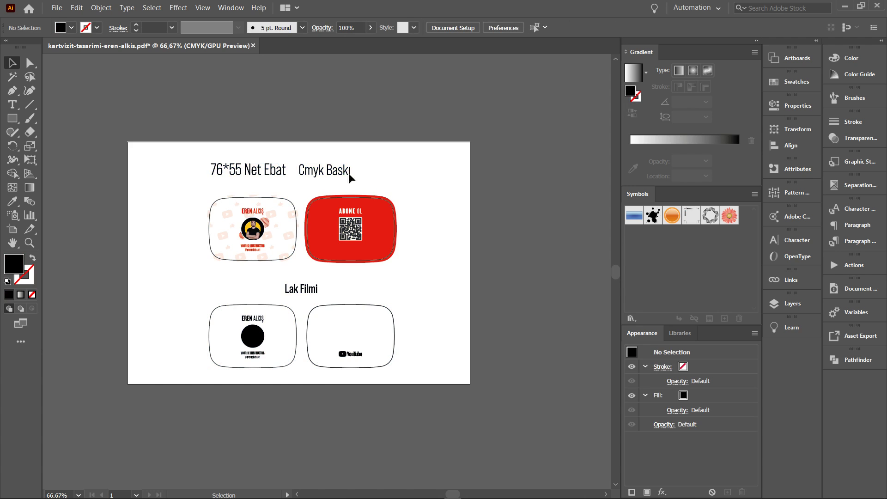
click(348, 173)
click(399, 158)
drag(169, 142, 383, 187)
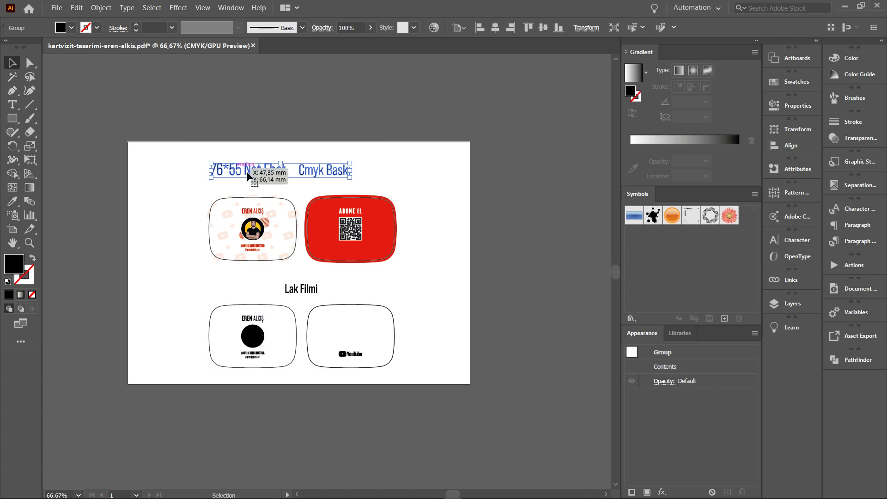
key(ctrl+g)
Step: Centre the heading group horizontally, aligned to the artboard
click(391, 180)
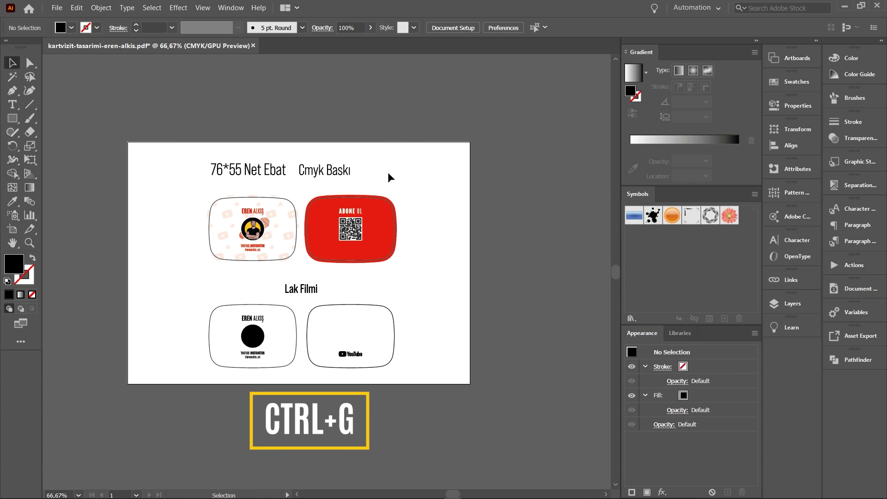
click(304, 171)
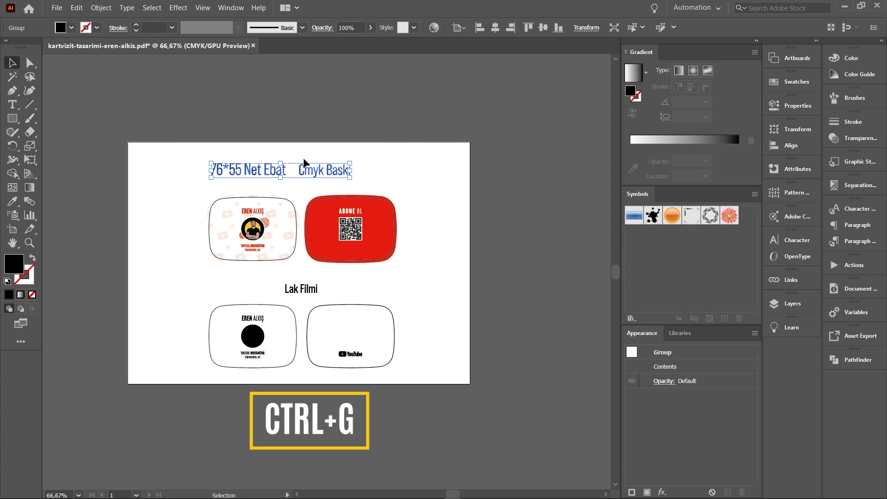
click(370, 168)
click(284, 170)
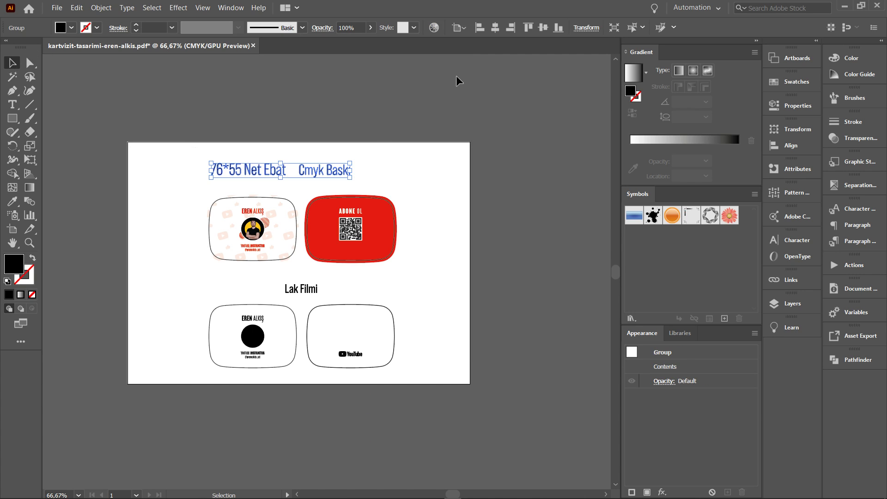
click(492, 29)
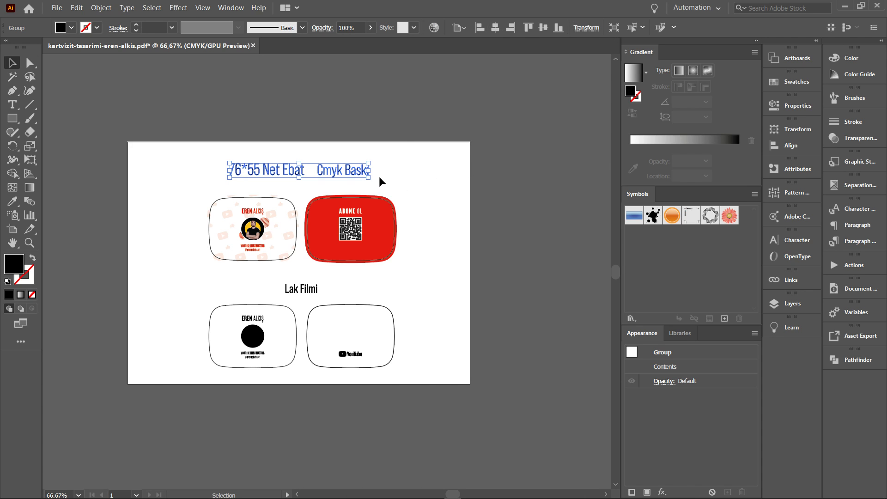
click(462, 31)
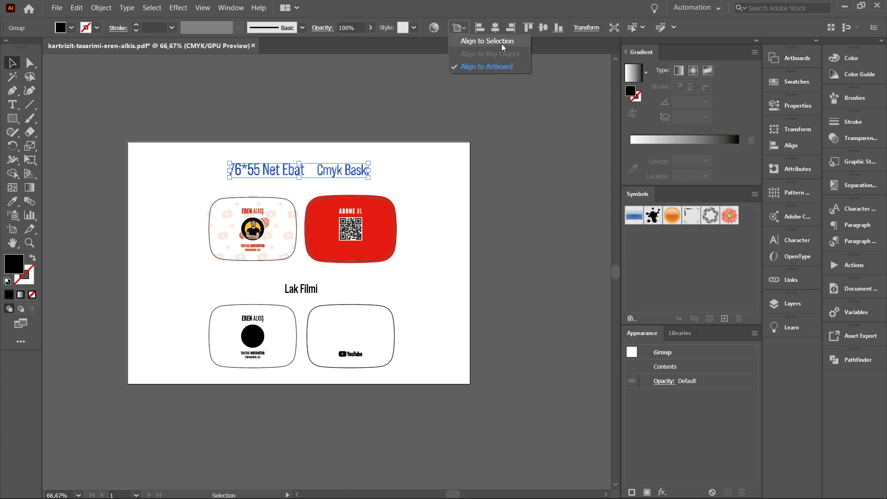
click(498, 71)
click(406, 166)
Step: Save the document
drag(421, 185, 203, 153)
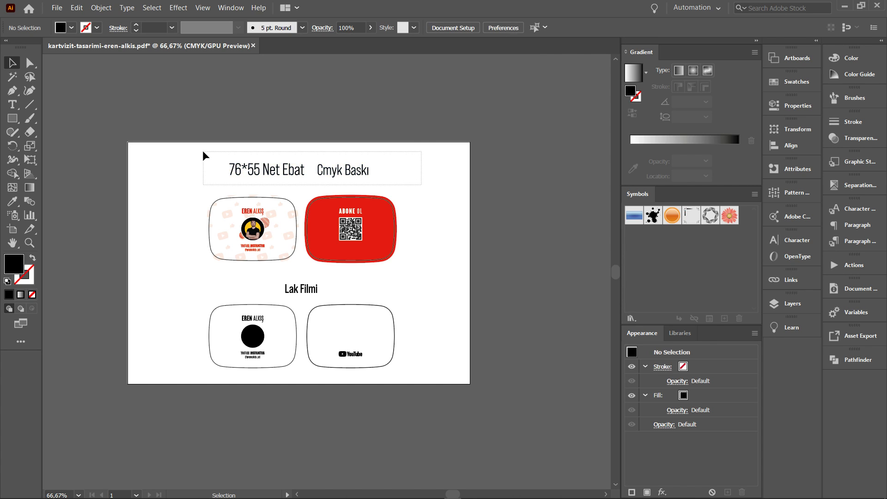
click(402, 160)
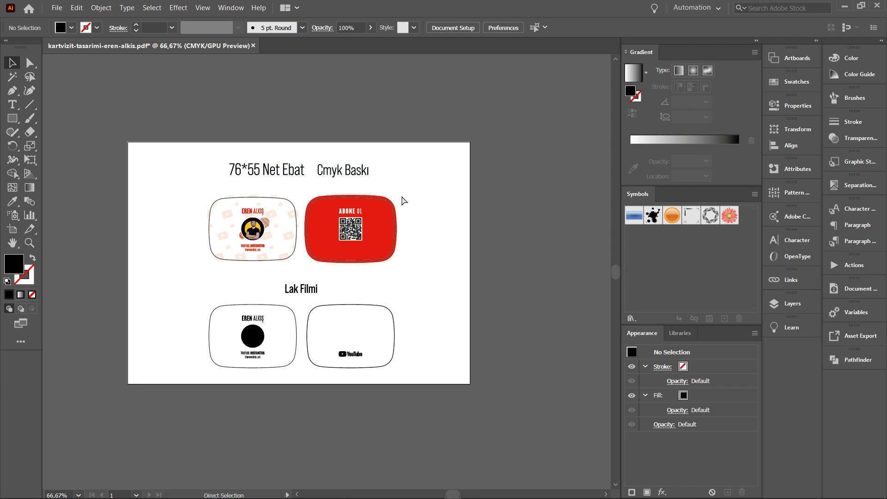
key(ctrl+s)
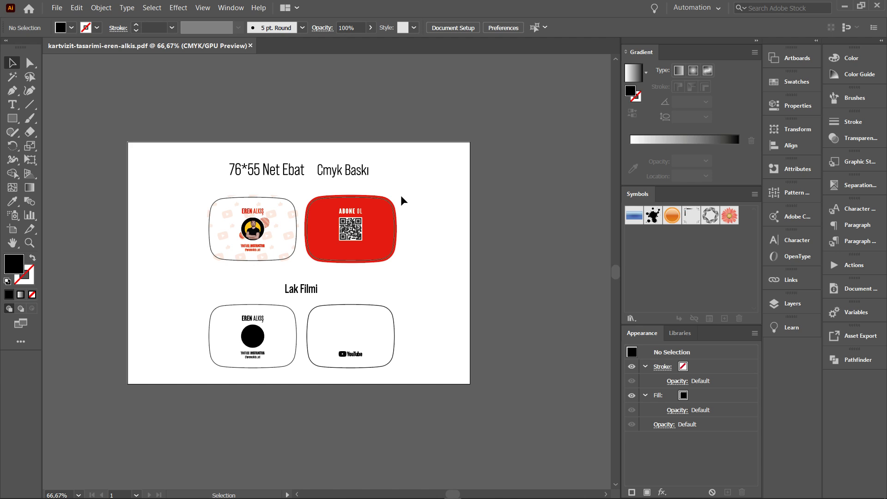
Step: Add an 'Özel Kesim' text label directly below the heading
key(z)
click(252, 227)
click(300, 222)
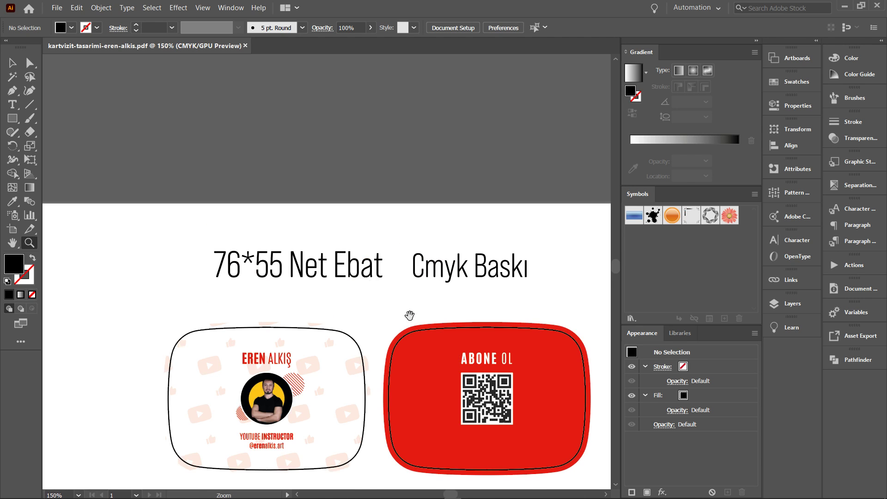
drag(410, 315, 370, 218)
key(t)
click(323, 203)
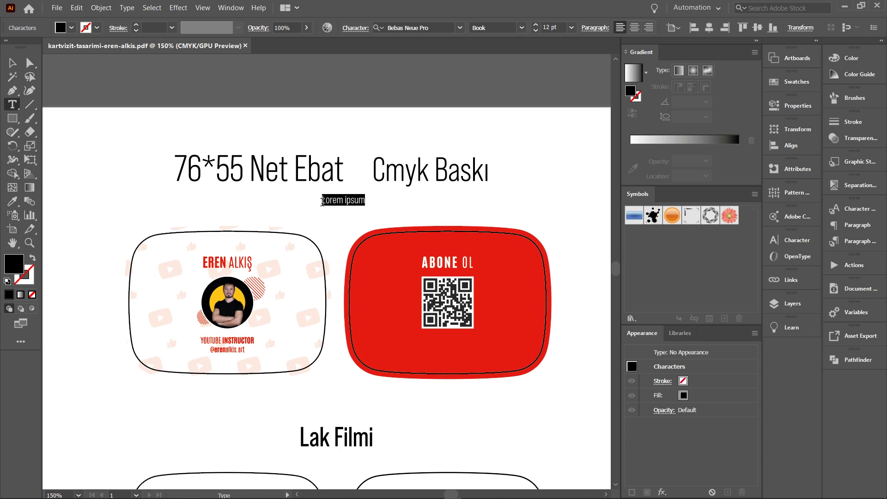
text(80x)
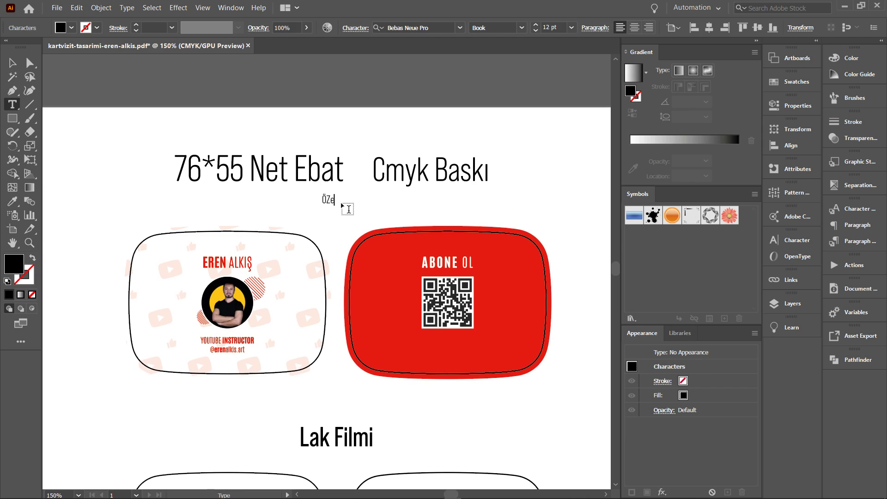
text(5)
key(BackSpace)
key(BackSpace)
key(BackSpace)
text(Ö)
text(zel K)
text(esim)
key(Escape)
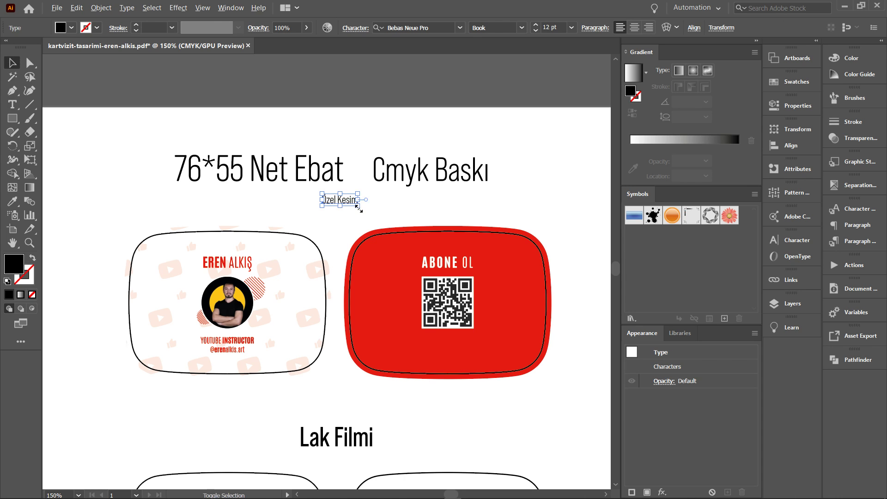
Step: Convert Özel Kesim to outlines and combine it with the heading
key(ctrl+shift+o)
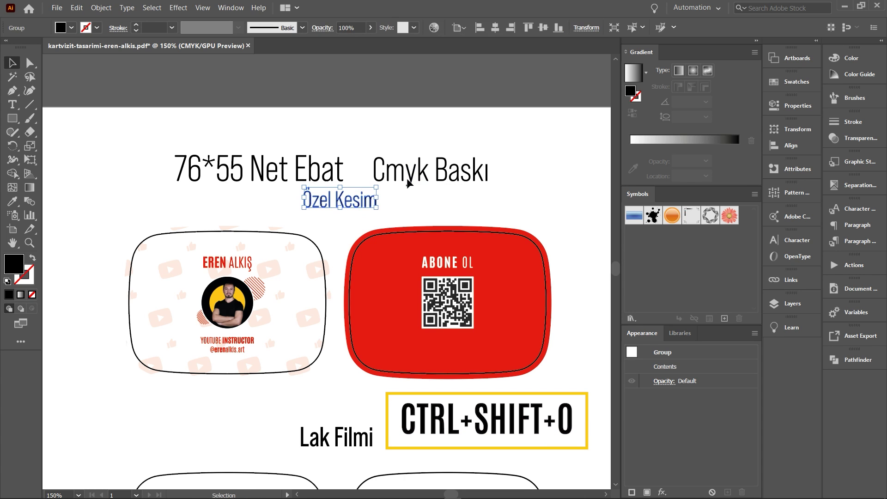
shift+click(413, 178)
key(ctrl+shift+o)
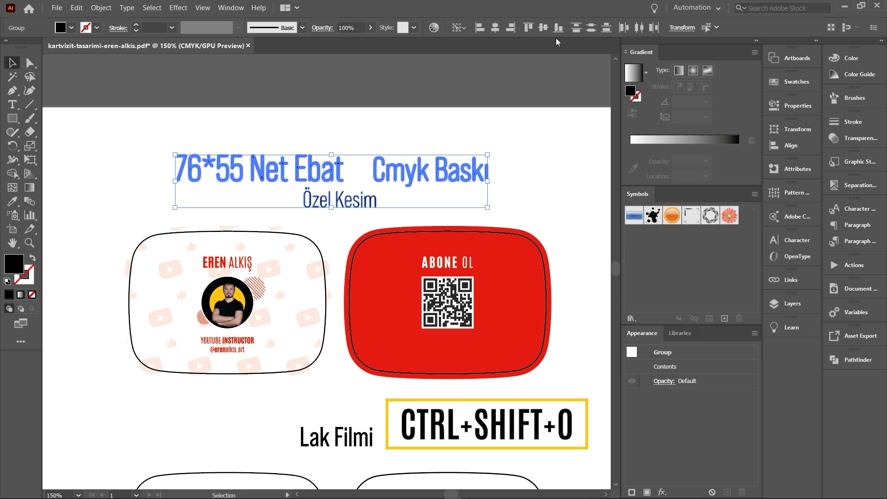
click(441, 106)
ctrl+alt+click(376, 217)
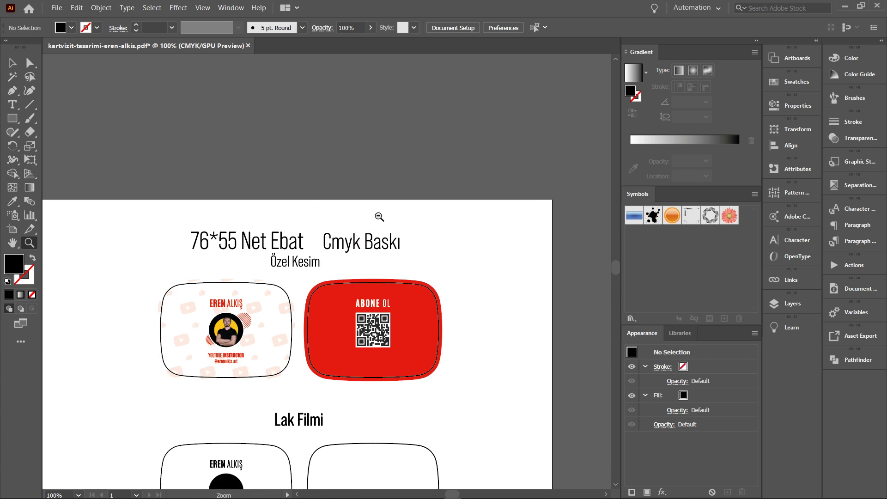
ctrl+alt+click(404, 162)
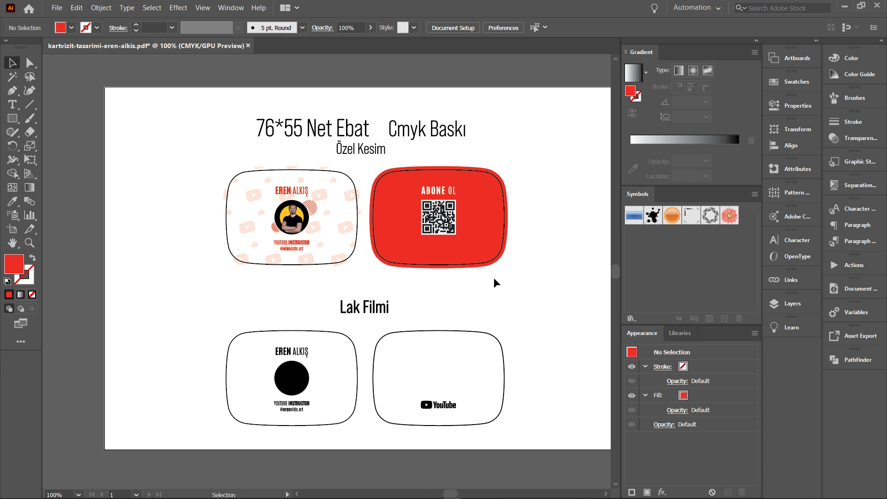
Step: In Outline view, bring the hidden YouTube logo group in front of the red card
click(482, 261)
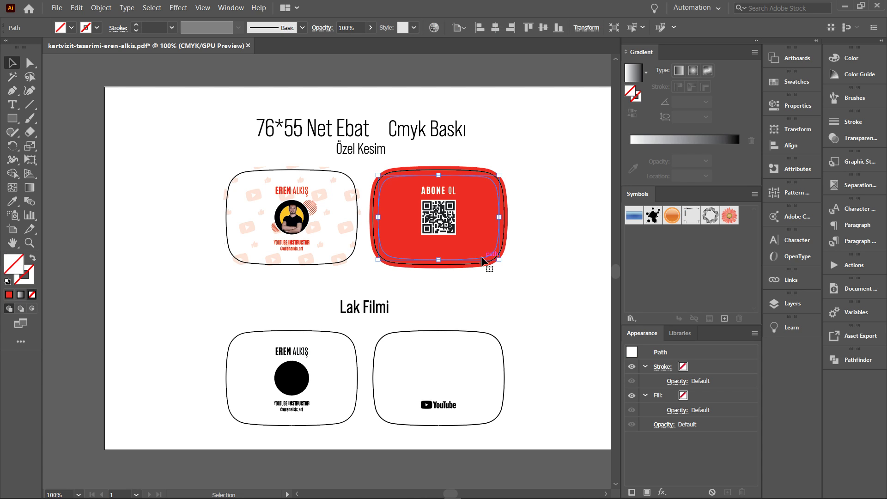
click(468, 286)
key(ctrl+y)
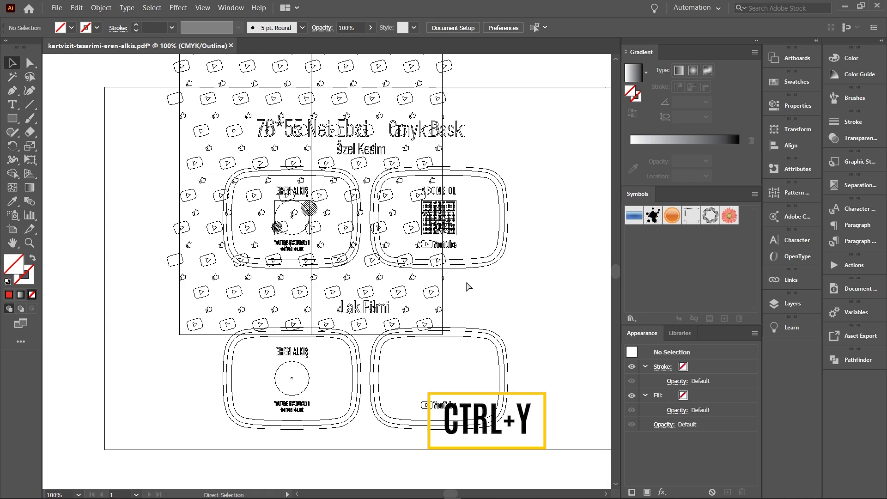
click(452, 246)
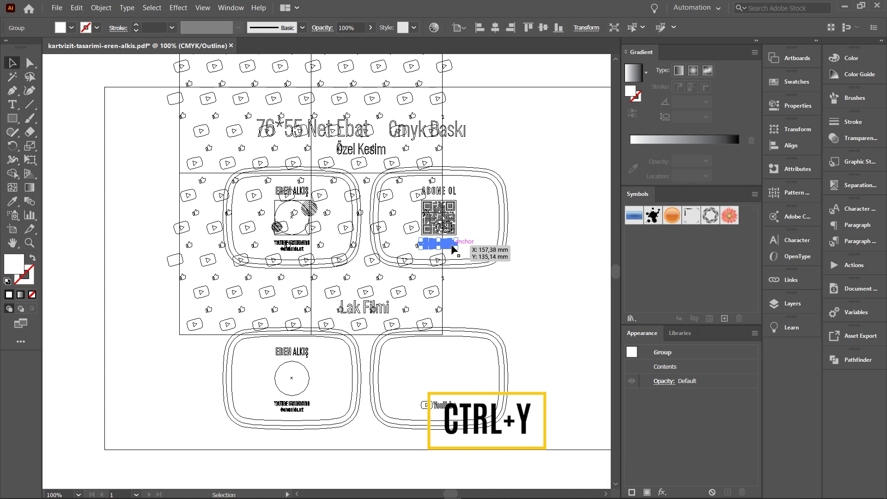
right_click(446, 245)
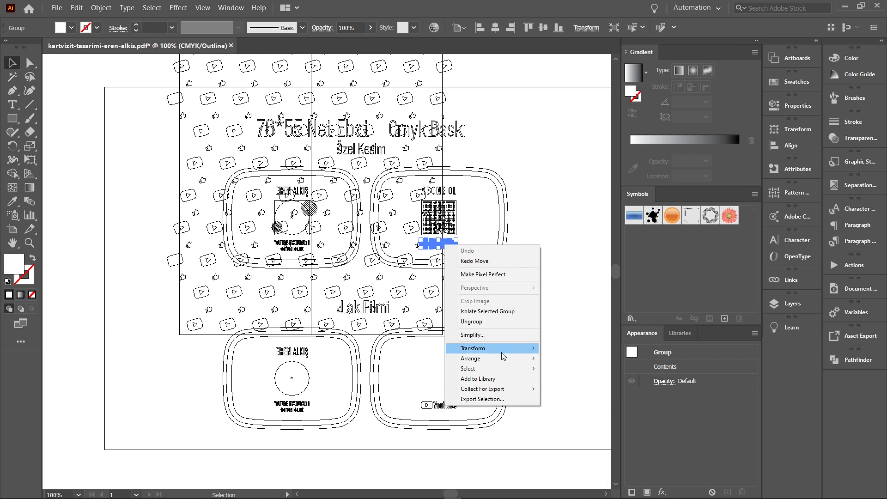
mouse_move(470, 358)
click(581, 363)
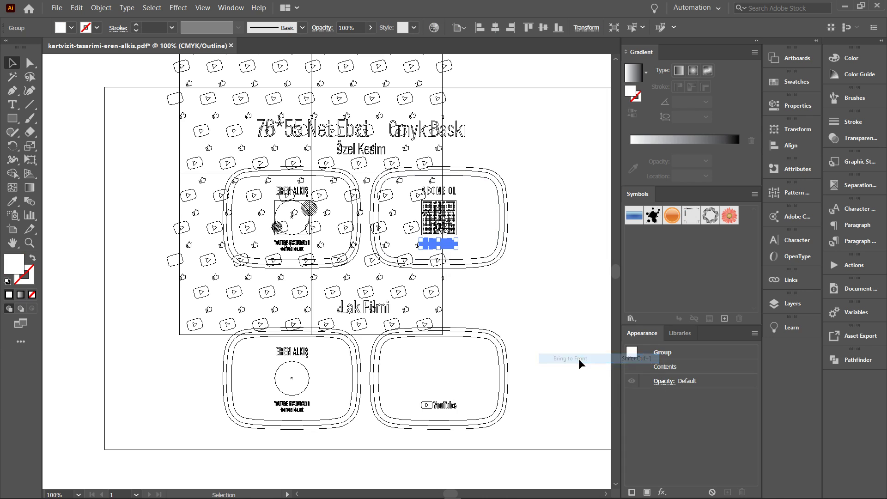
click(543, 282)
key(ctrl+y)
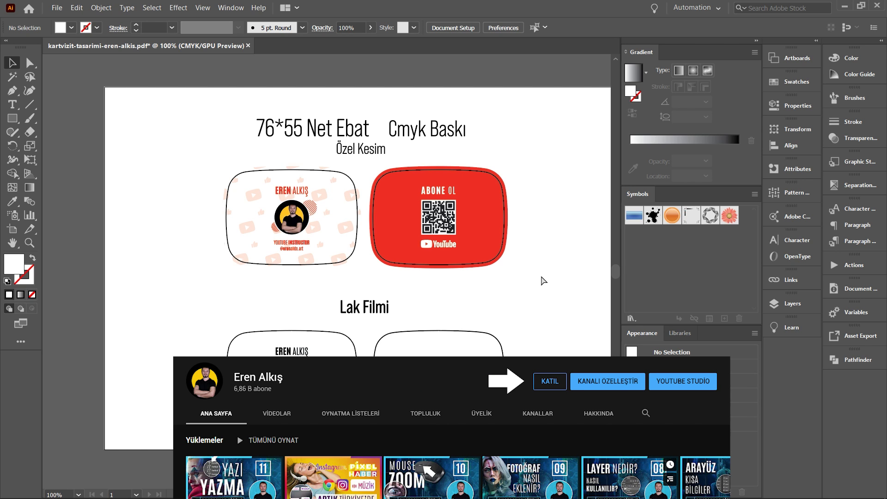
Step: Save the finished card layout to the PDF with Ctrl+S
key(ctrl+s)
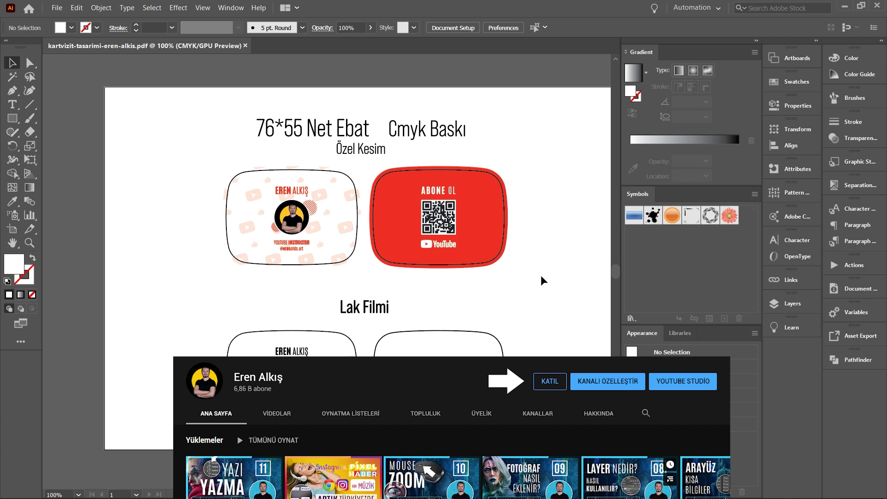